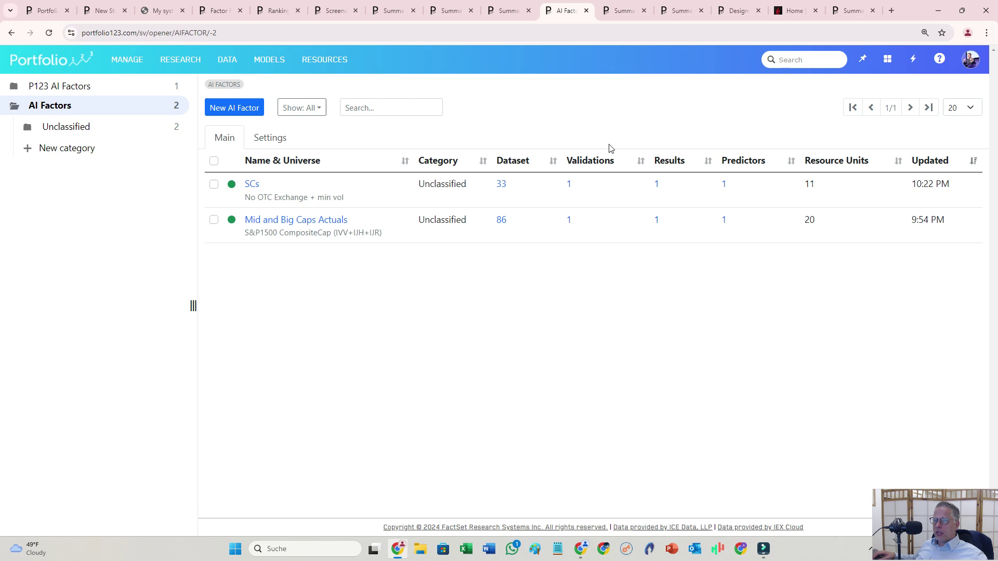
Step: Inspect the AIFactor node formula in the strategy's ranking system, then return to the summary for Re-Run
left_click(622, 12)
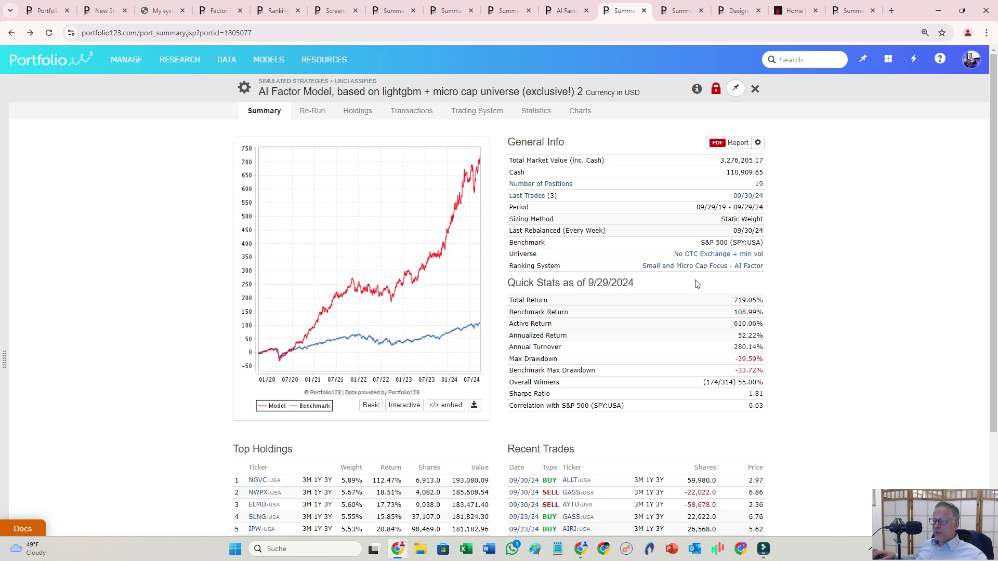
left_click(699, 266)
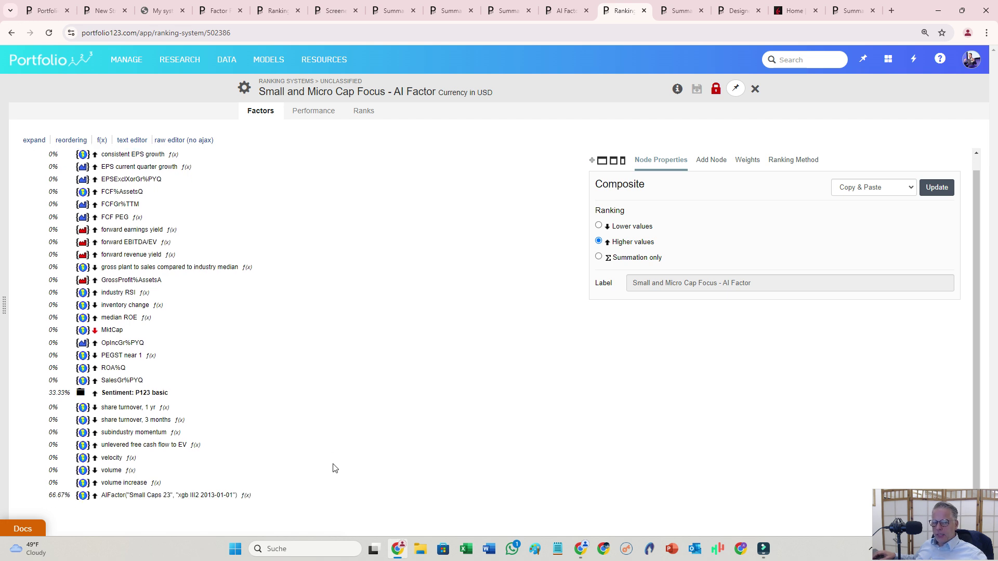
left_click(166, 494)
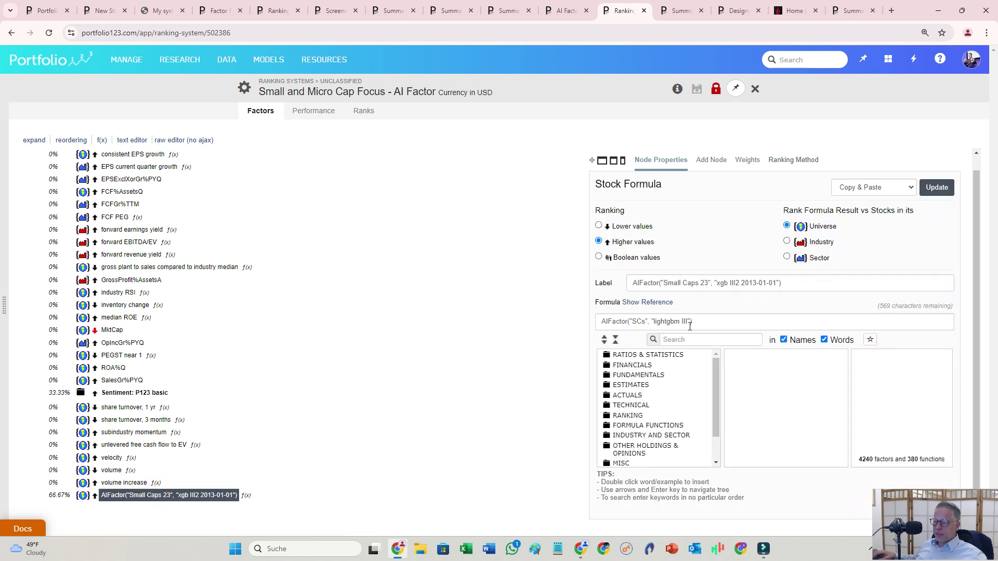
triple_click(702, 322)
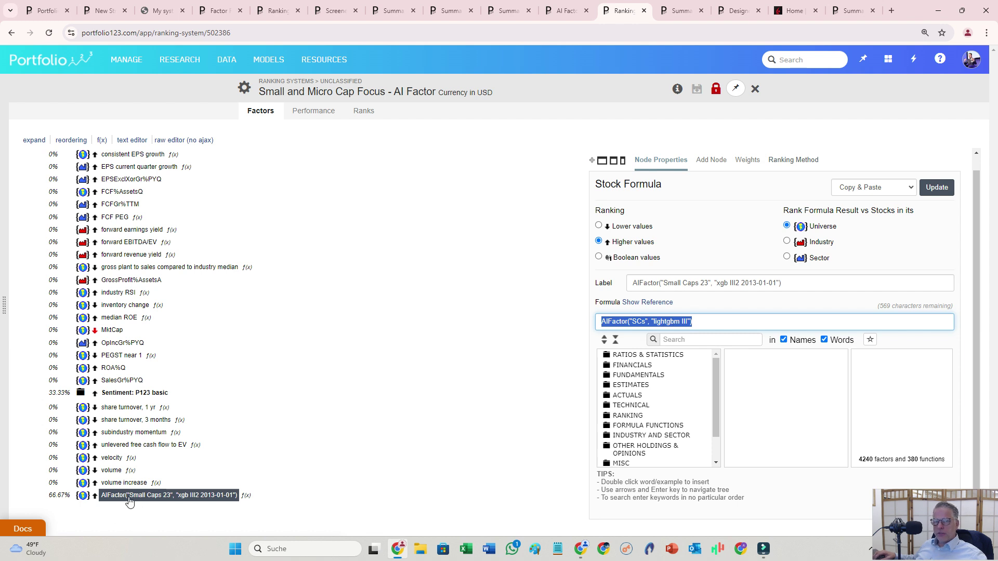
left_click(11, 33)
left_click(311, 110)
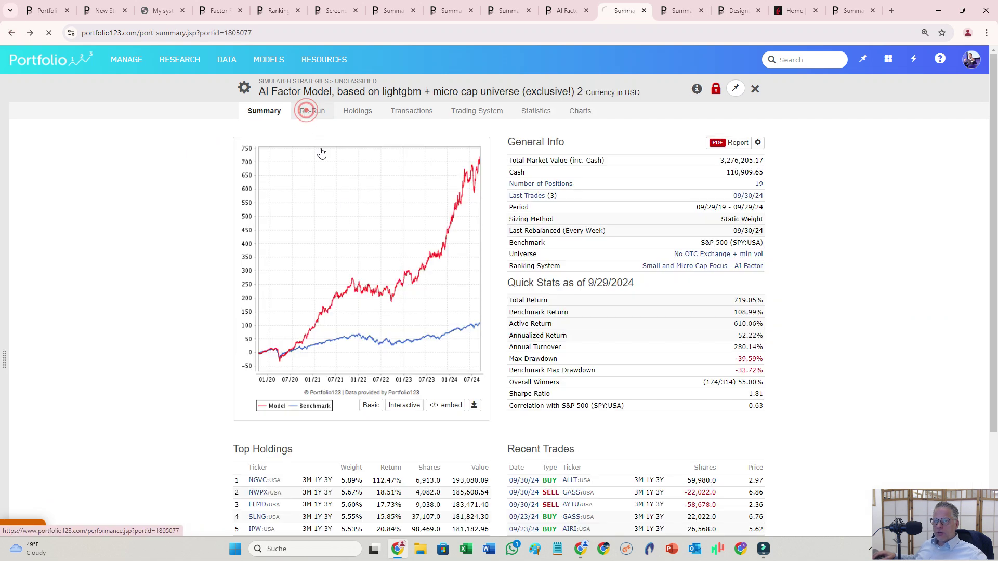
Step: Select the Small and Micro Cap Focus - AI Factor ranking system by searching its copied name
left_click(343, 119)
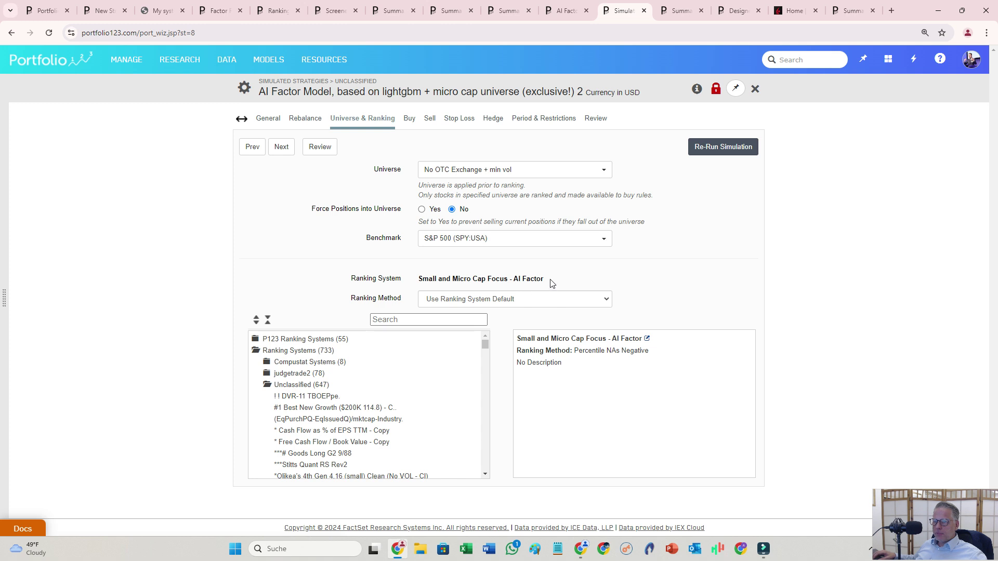
left_click_drag(549, 281, 421, 291)
key("ctrl+c")
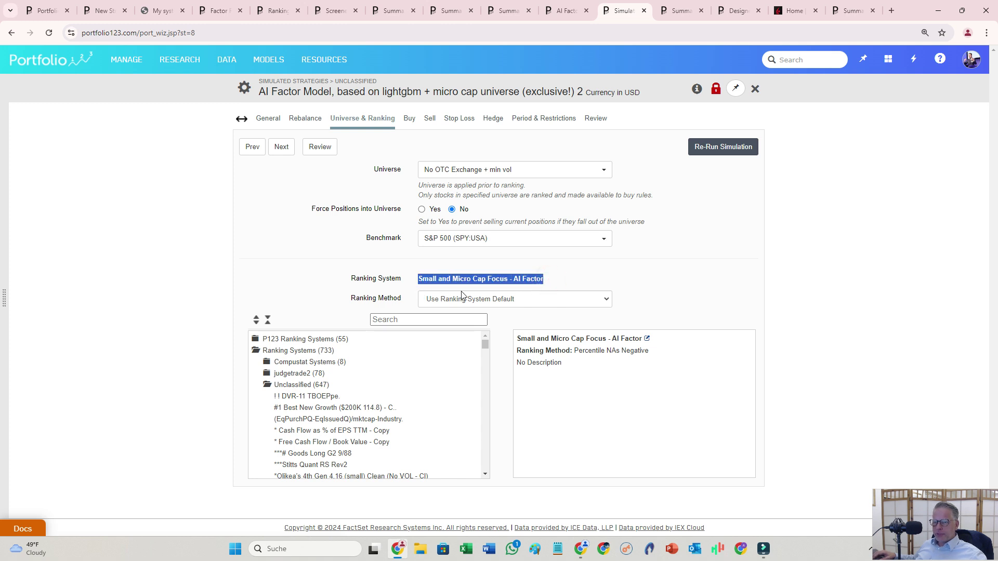
left_click(416, 320)
key("ctrl+v")
left_click(333, 342)
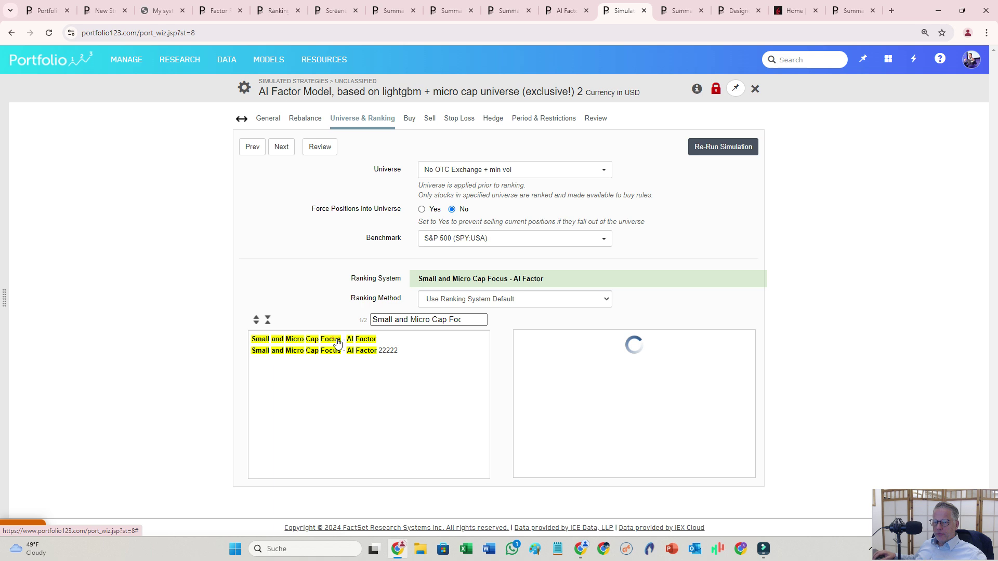
Step: Review buy rules (price > 1, no China, Sector != FINANCIAL, Rank > 92) and sell rules, then re-run
left_click(407, 119)
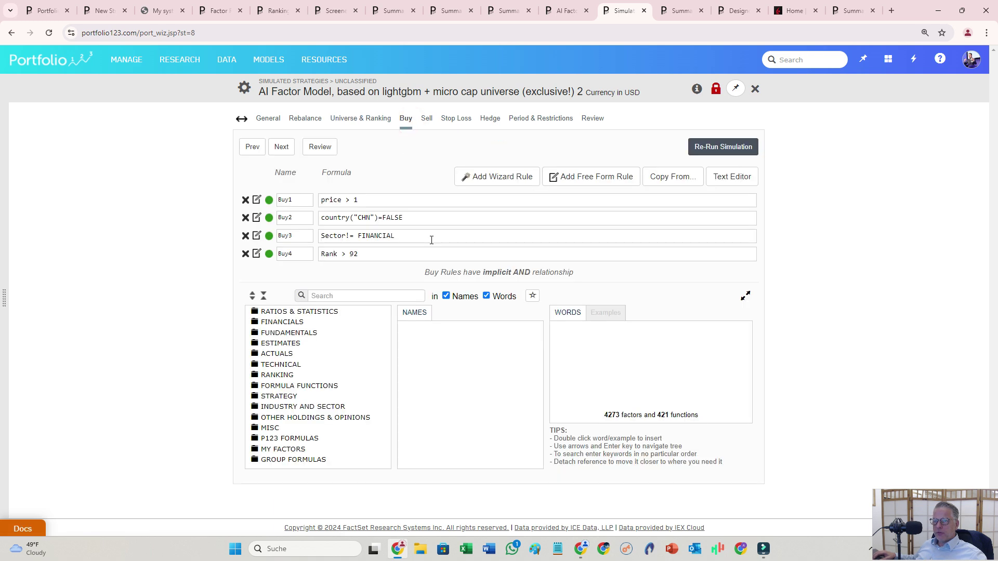
left_click(375, 204)
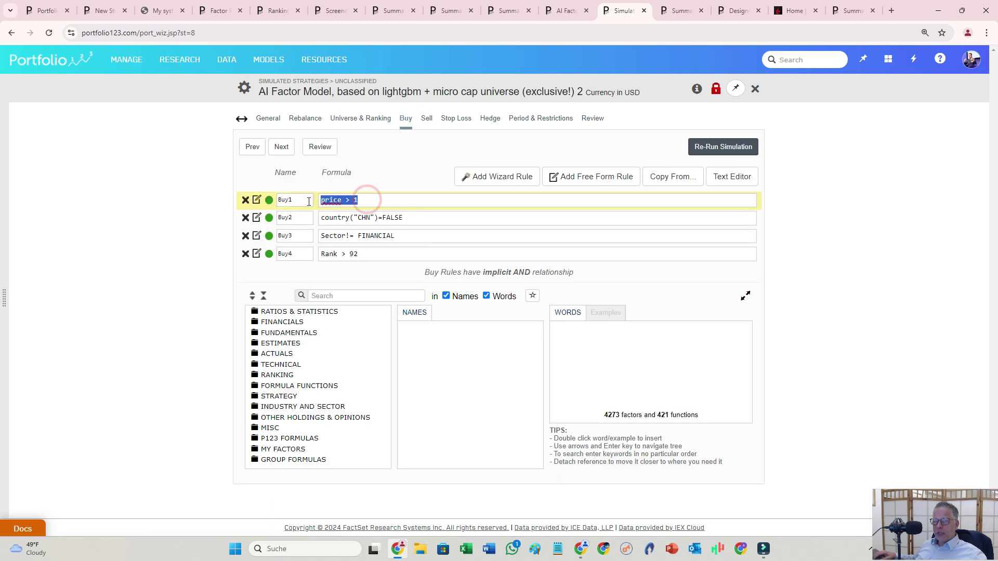
left_click(410, 218)
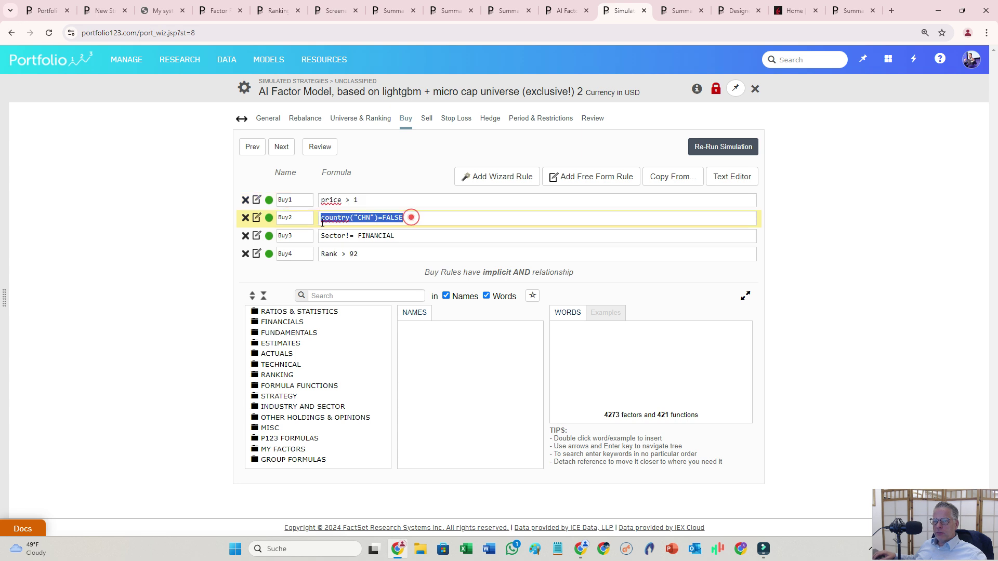
left_click(410, 236)
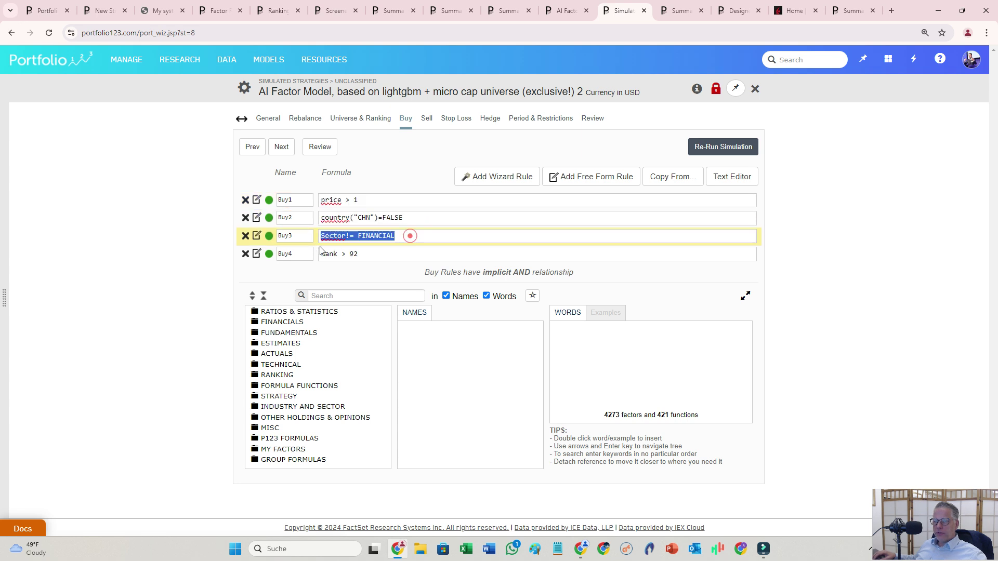
left_click(359, 254)
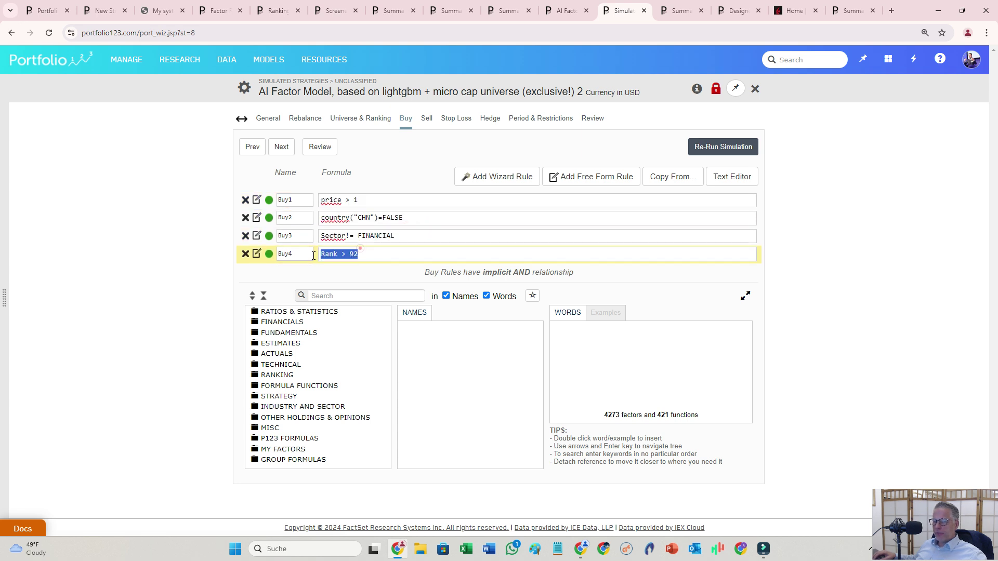
left_click(427, 119)
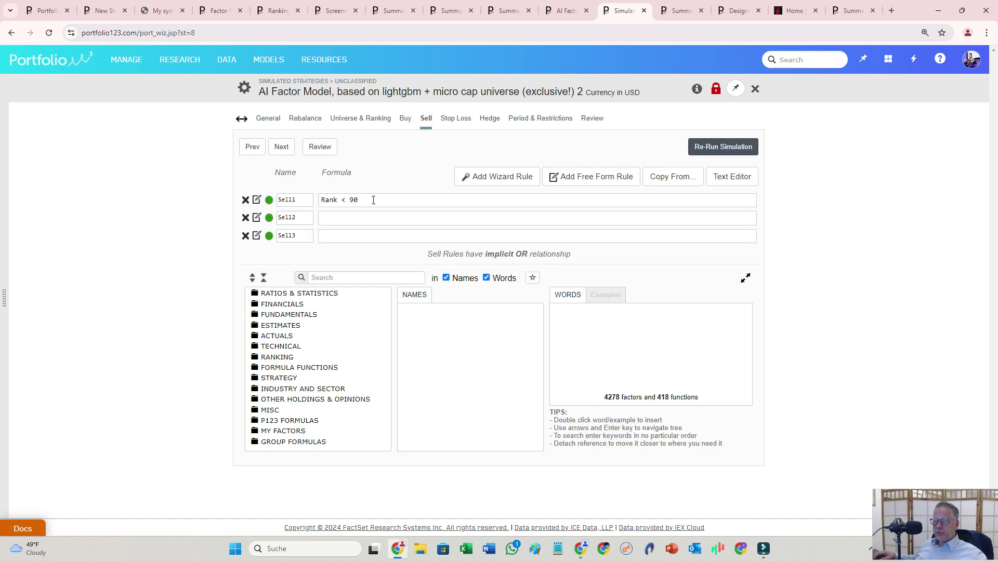
left_click(714, 145)
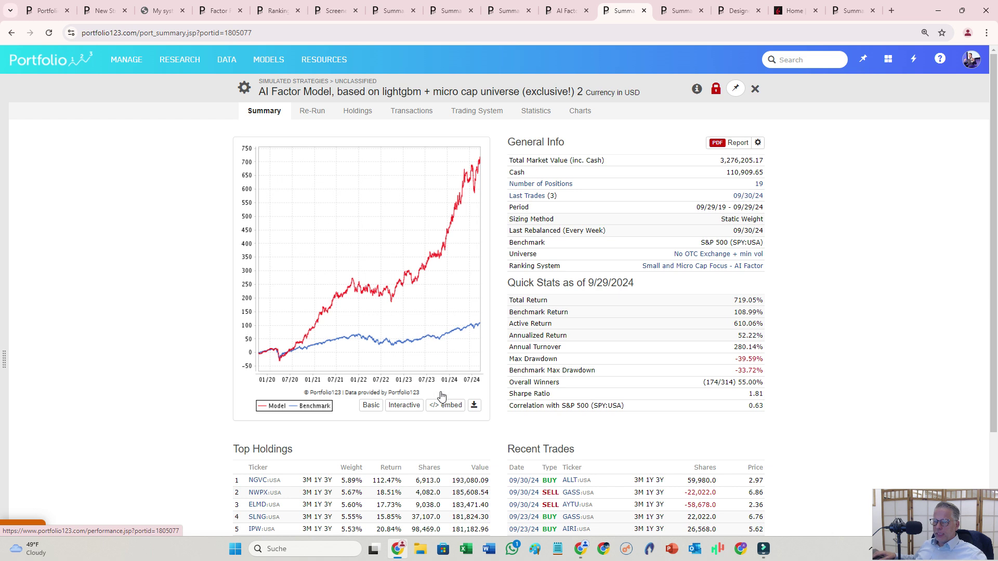
scroll(442, 396, "down", 3)
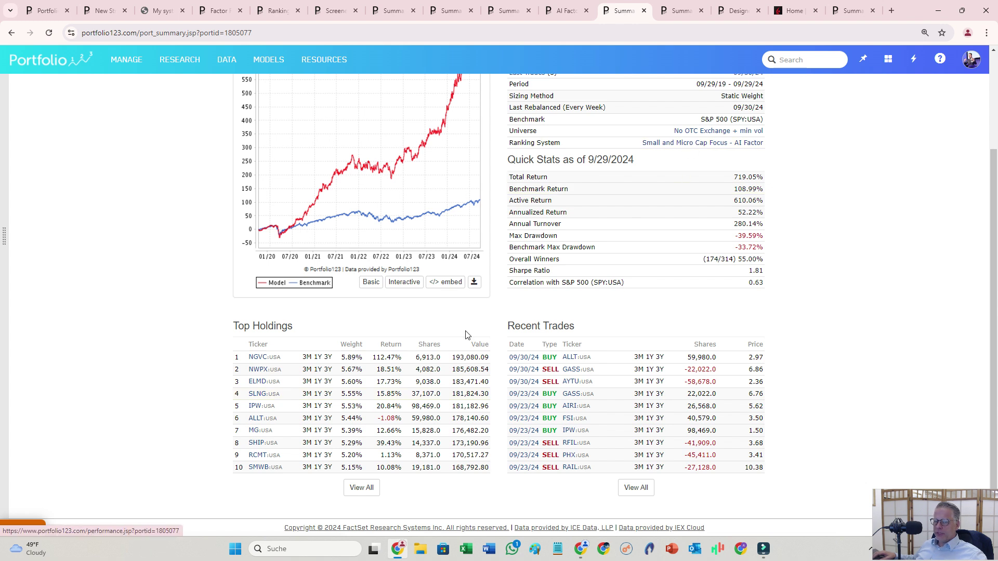
scroll(374, 465, "up", 2)
scroll(374, 465, "down", 2)
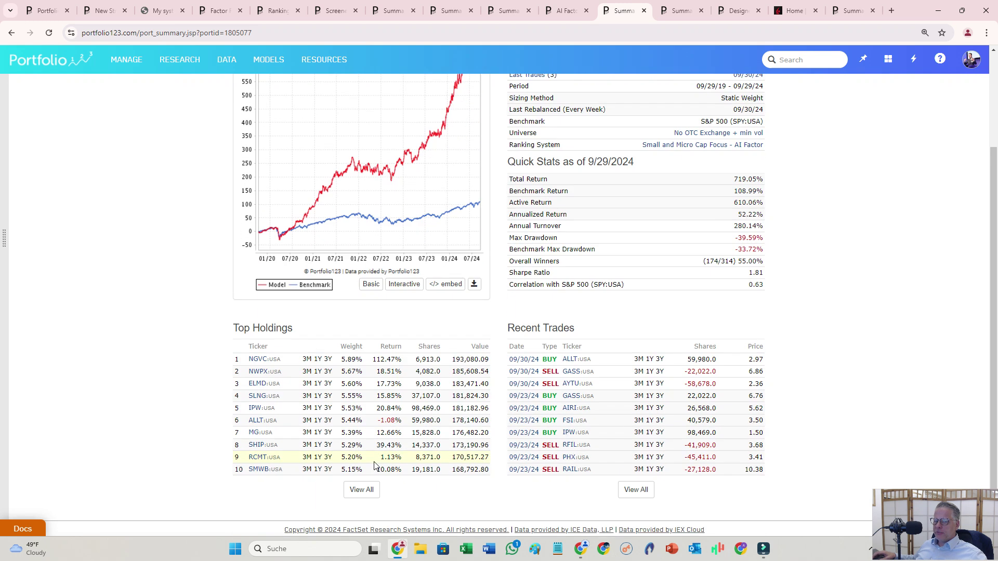
mouse_move(260, 360)
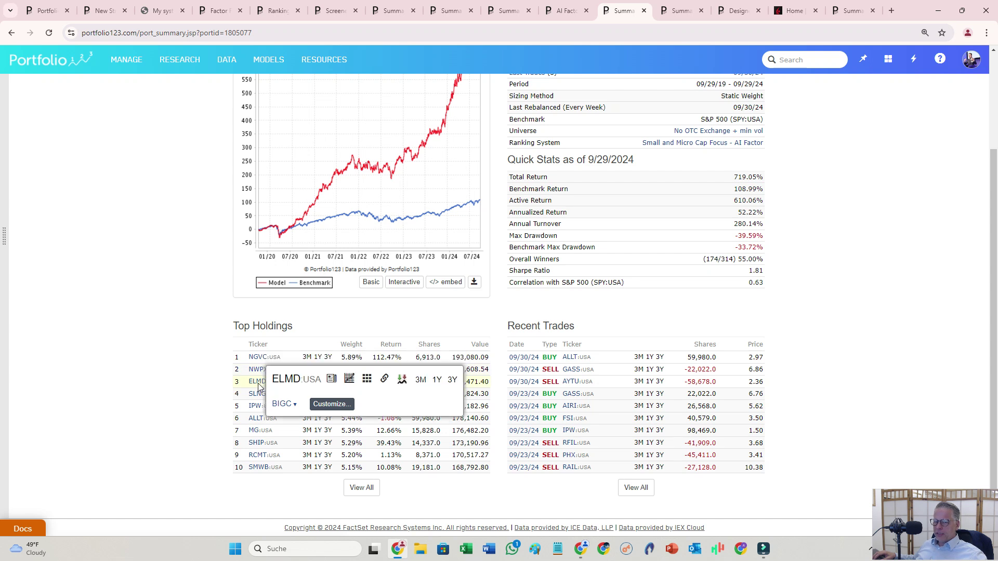
mouse_move(258, 446)
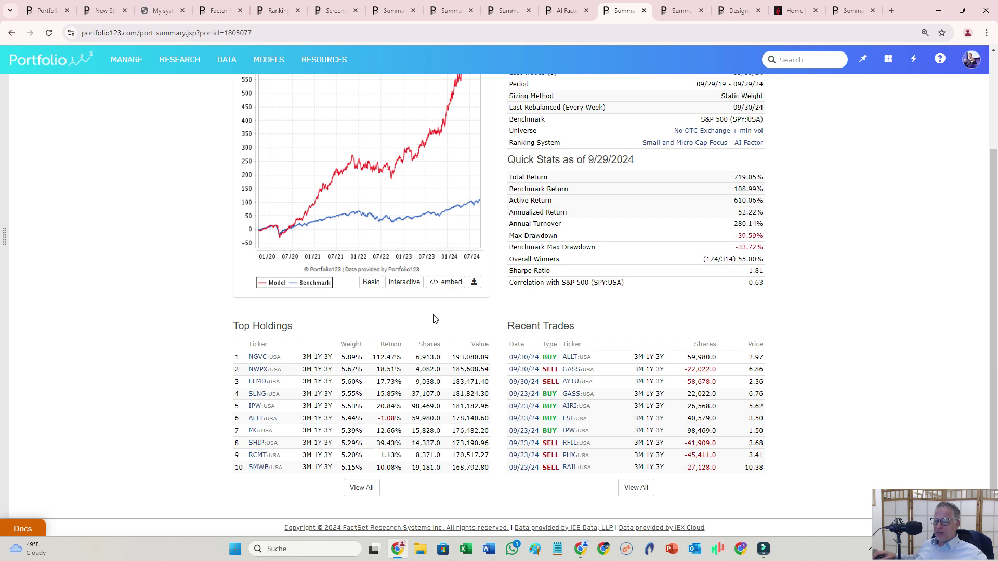
scroll(435, 319, "up", 3)
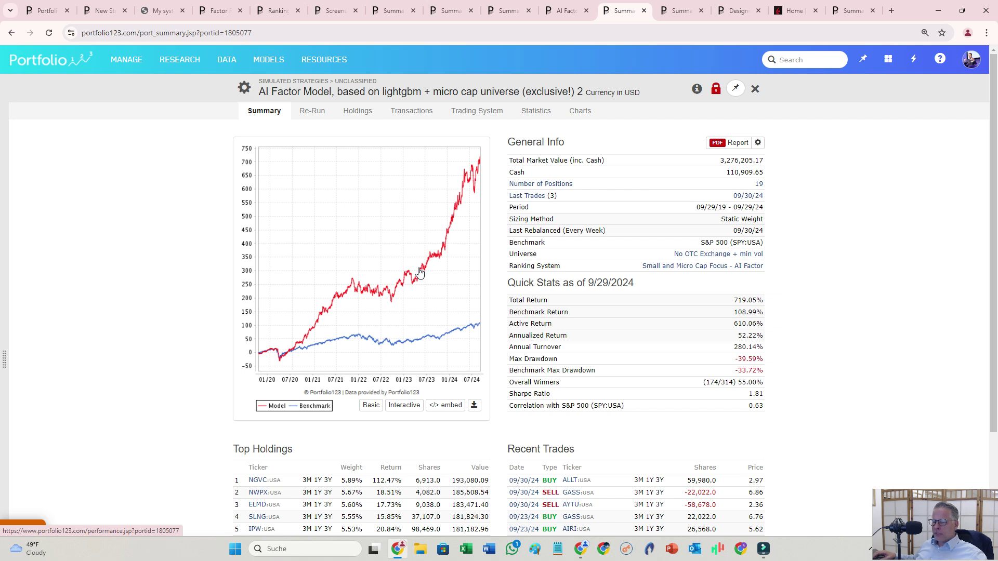
scroll(447, 363, "down", 3)
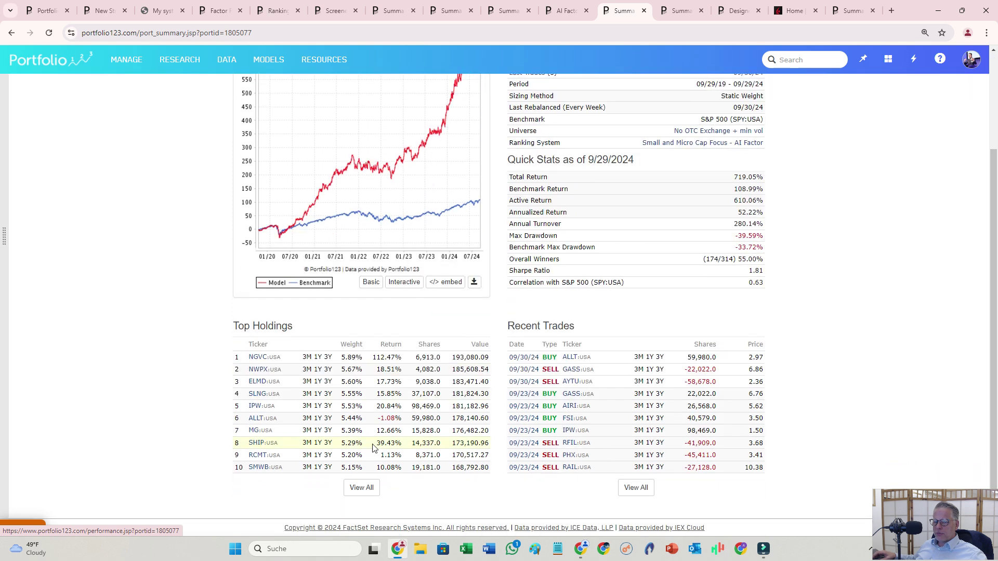
scroll(339, 375, "up", 3)
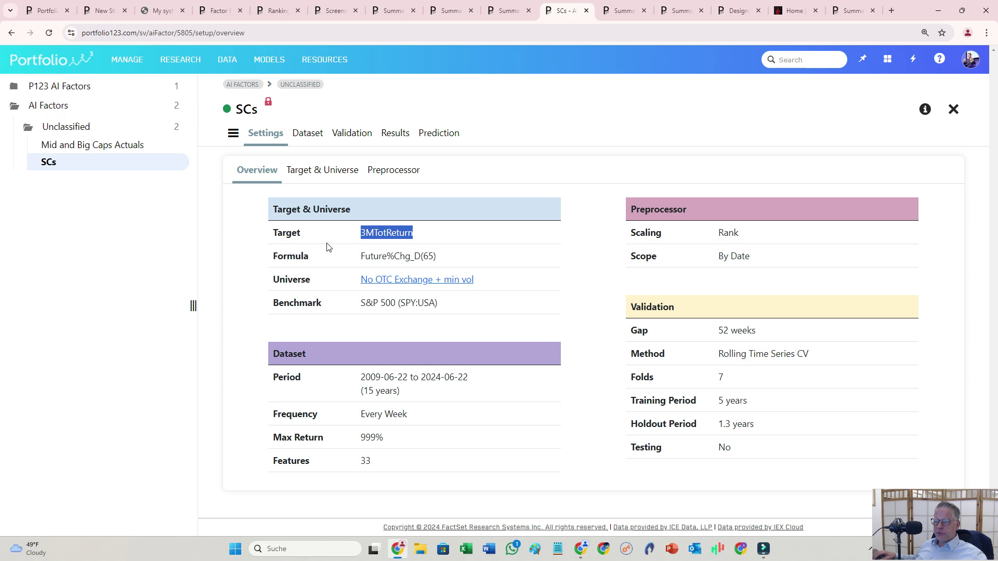
Step: Highlight the 3MTotReturn target, a Dataset summary value and the Rank scaling on the Overview
left_click(363, 232)
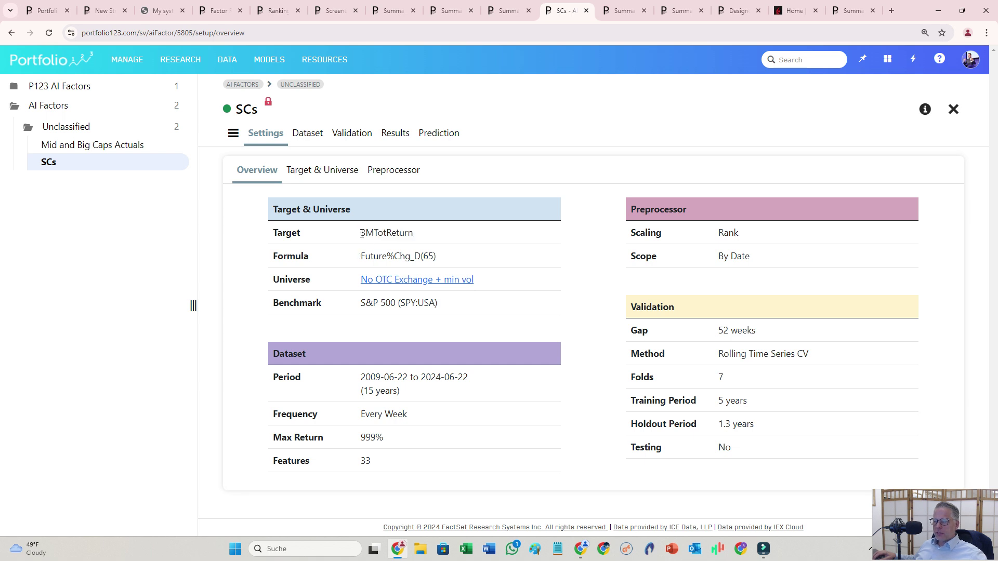
left_click_drag(359, 233, 432, 235)
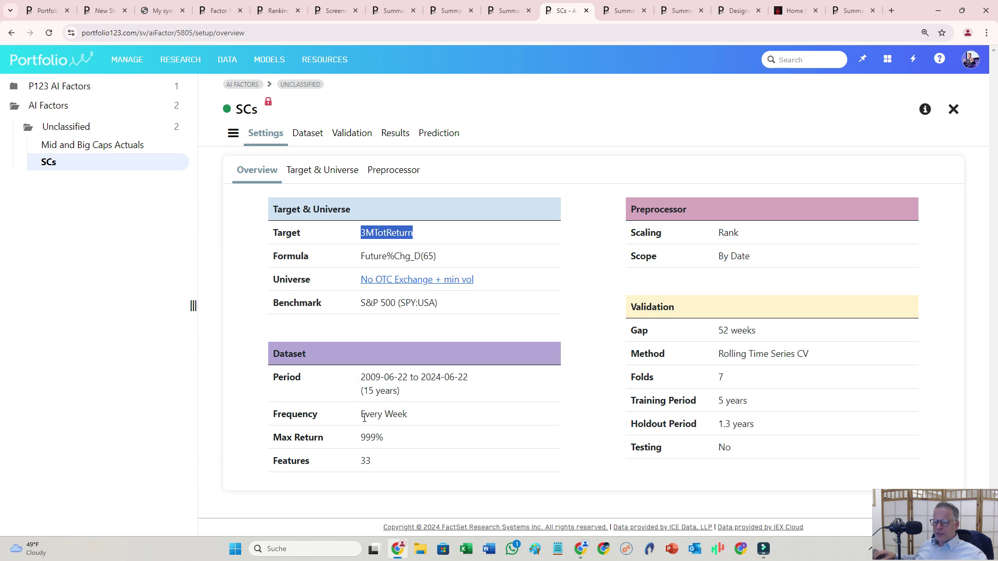
left_click_drag(360, 416, 330, 452)
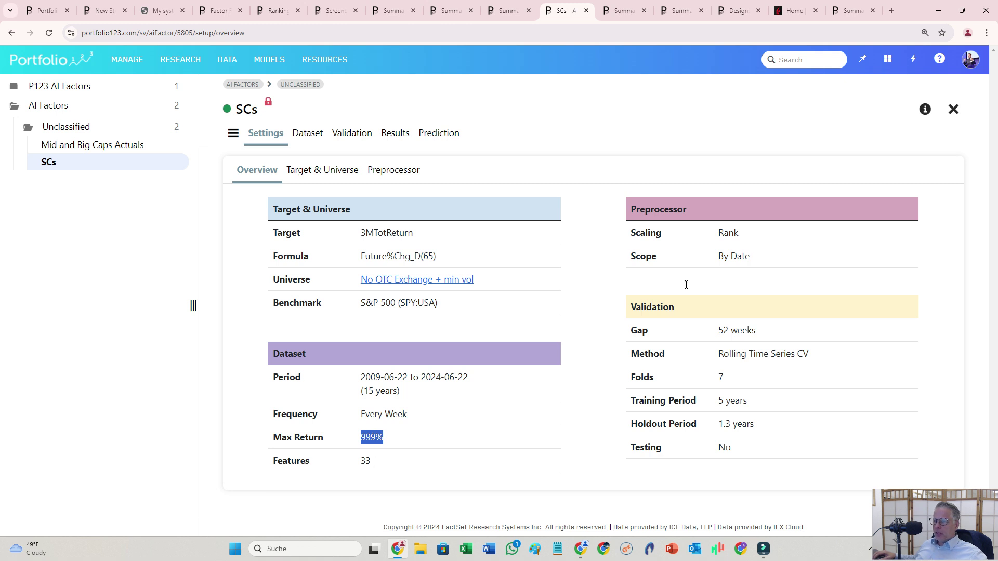
left_click_drag(716, 233, 741, 234)
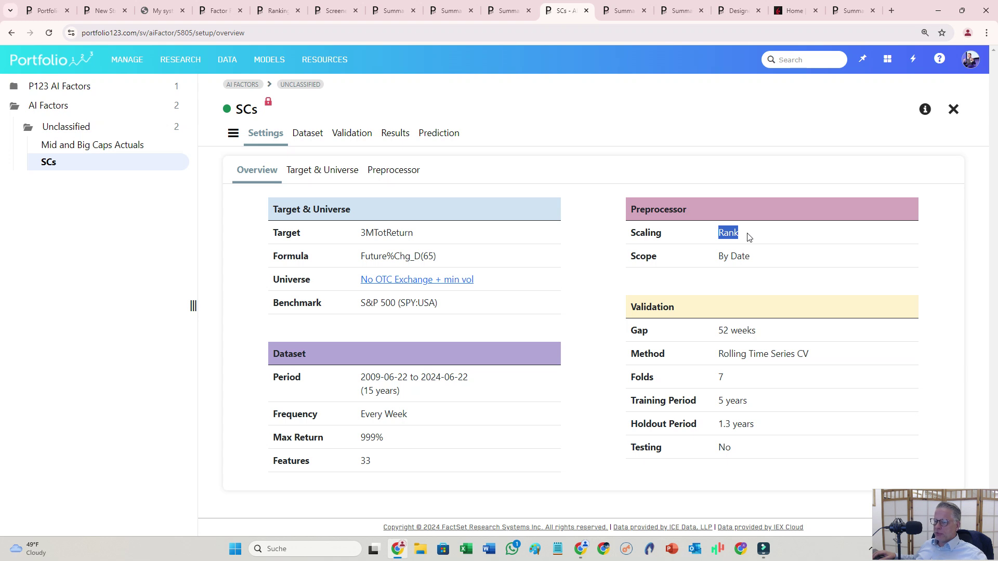
Step: Open the dataset details and highlight its 2009 start and 2024 end years
left_click(311, 136)
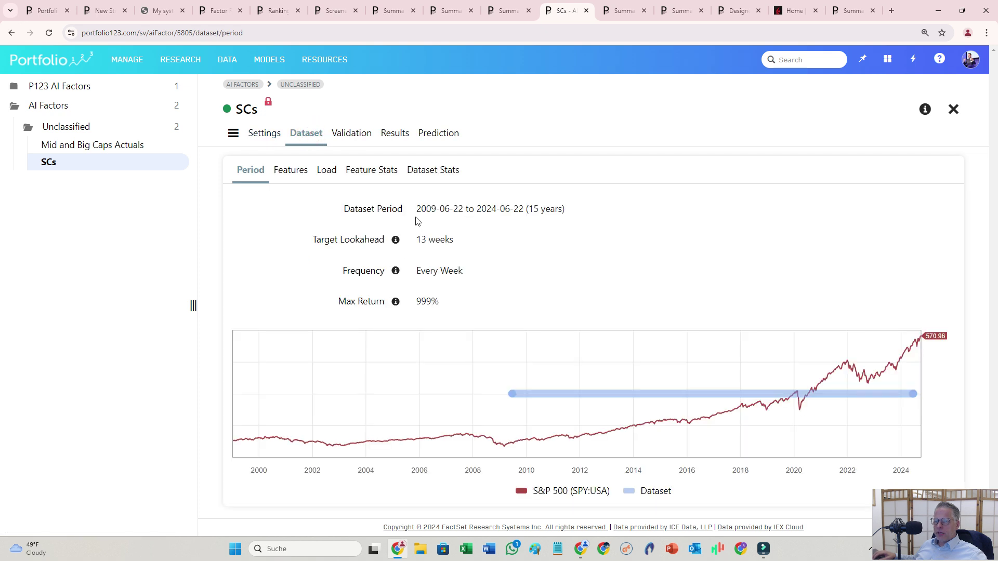
left_click_drag(416, 209, 437, 207)
left_click_drag(498, 209, 482, 210)
left_click(290, 172)
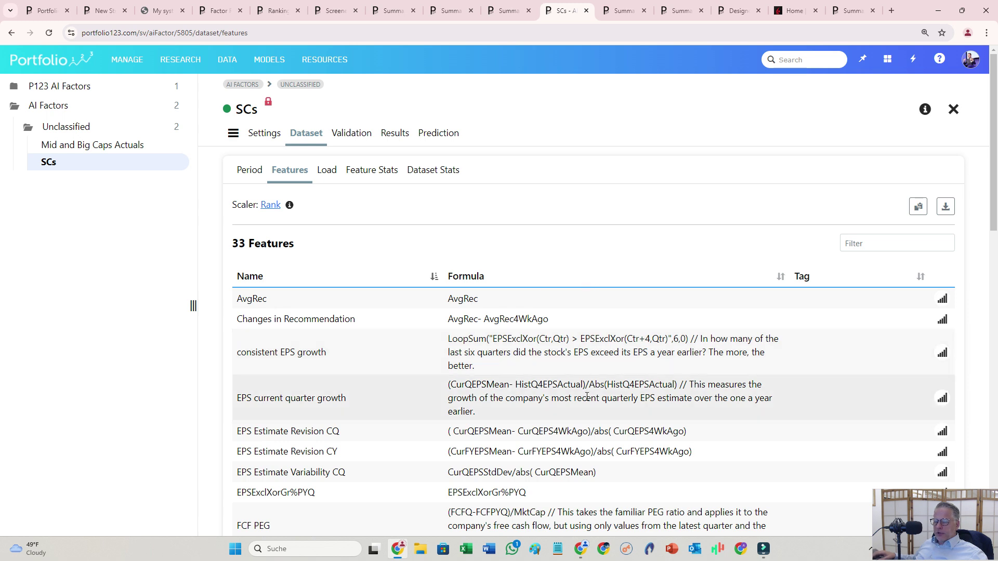
scroll(598, 415, "down", 5)
scroll(597, 416, "up", 4)
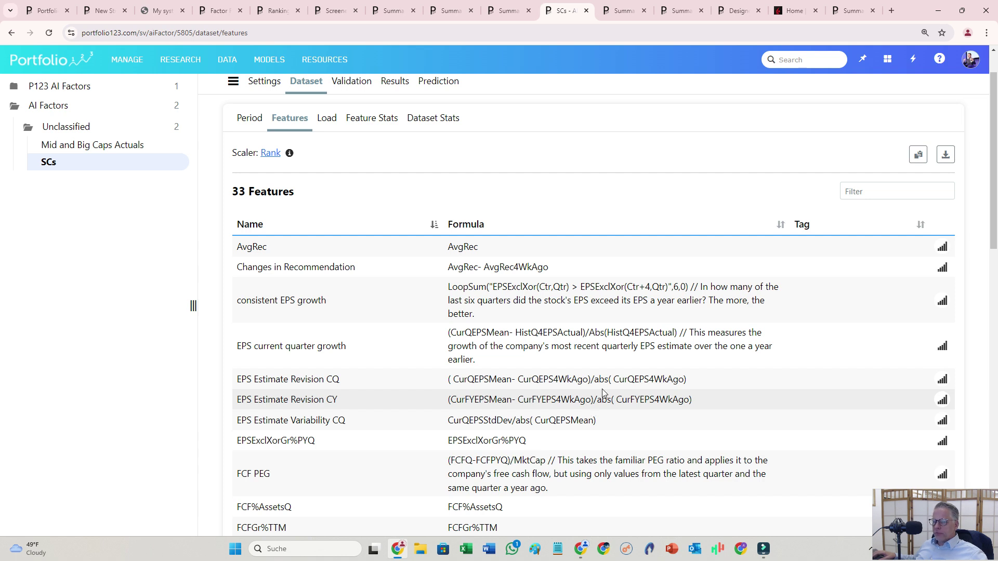
scroll(603, 400, "down", 3)
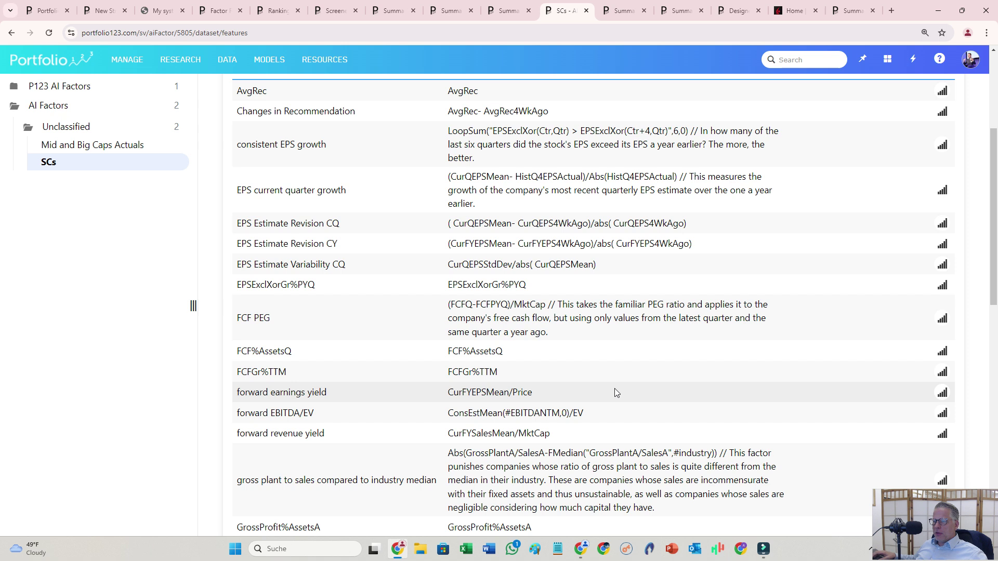
scroll(618, 416, "down", 7)
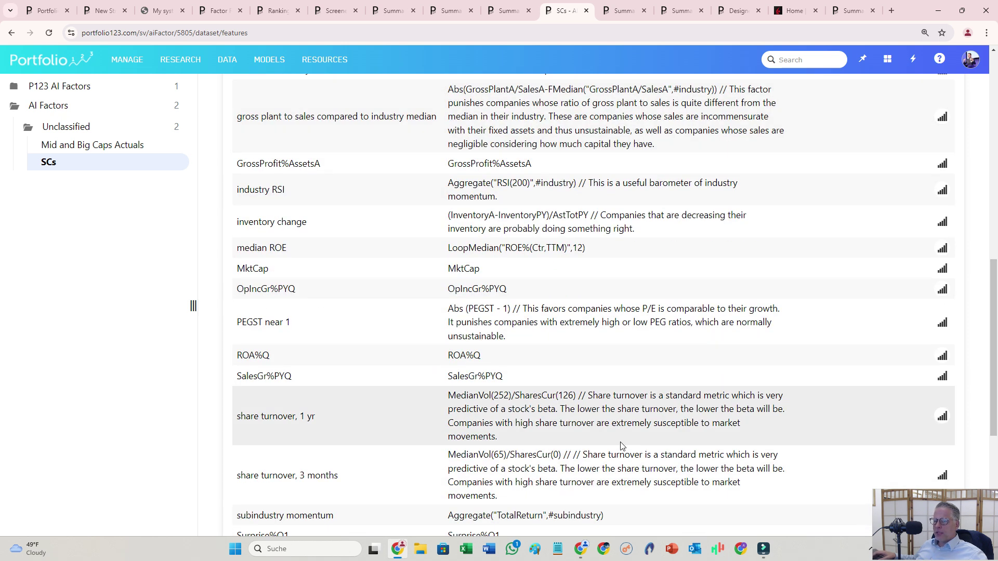
scroll(622, 446, "up", 9)
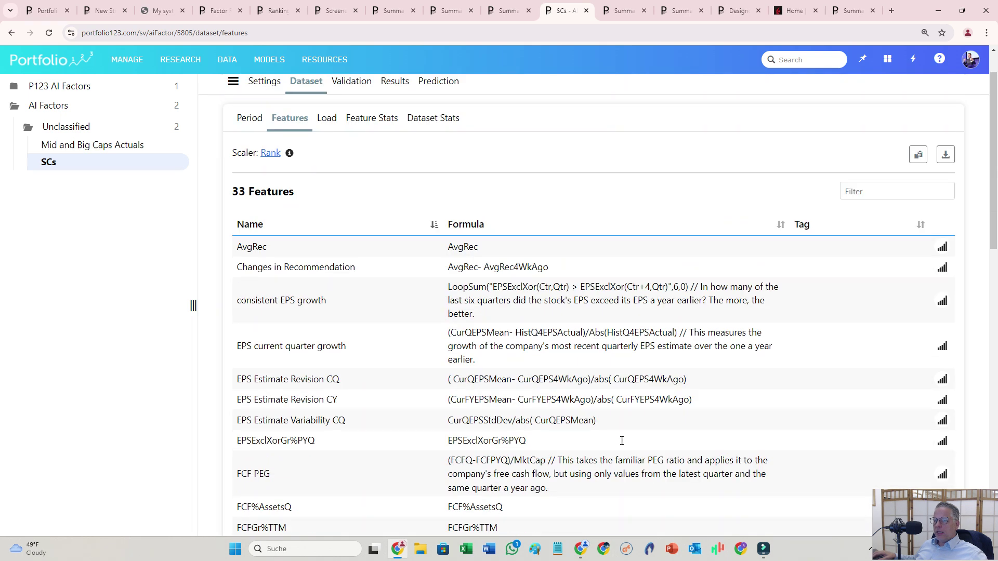
scroll(550, 399, "down", 2)
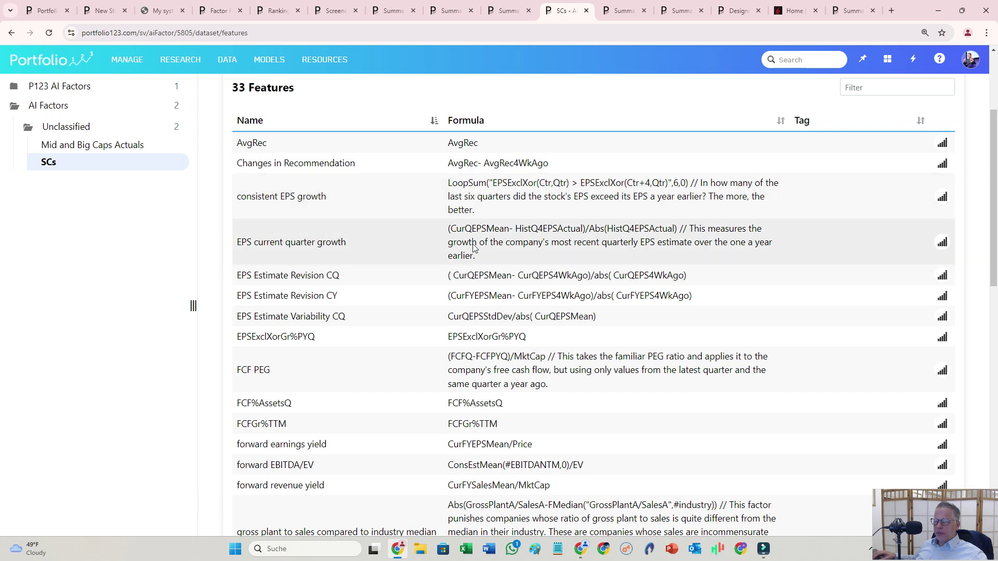
scroll(602, 327, "down", 4)
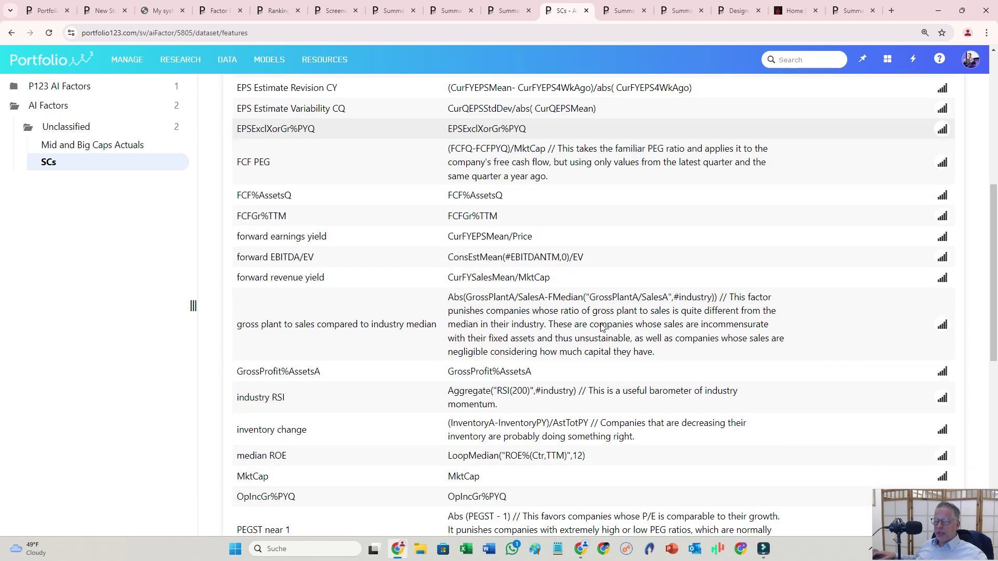
scroll(503, 326, "down", 2)
scroll(502, 326, "up", 2)
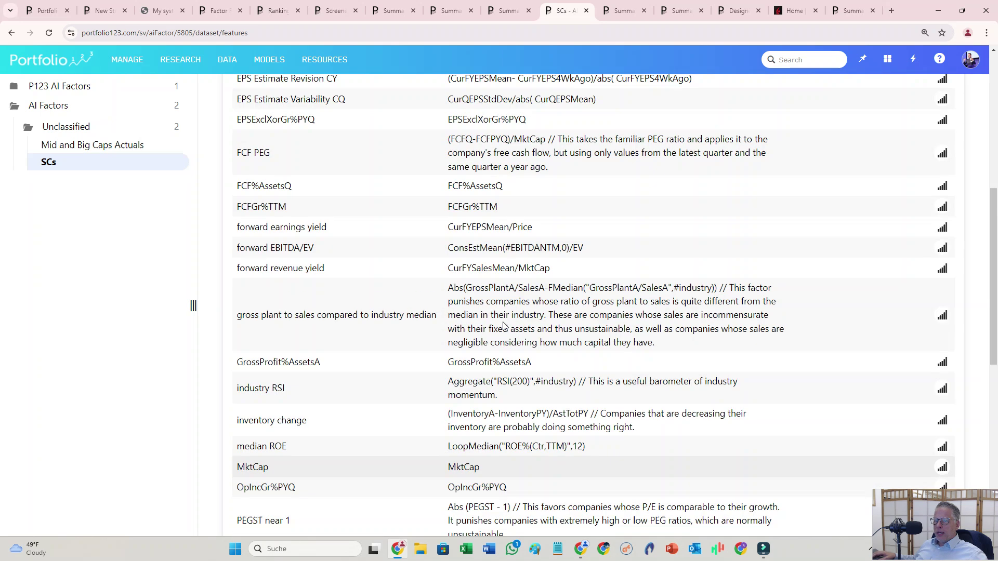
scroll(549, 353, "down", 5)
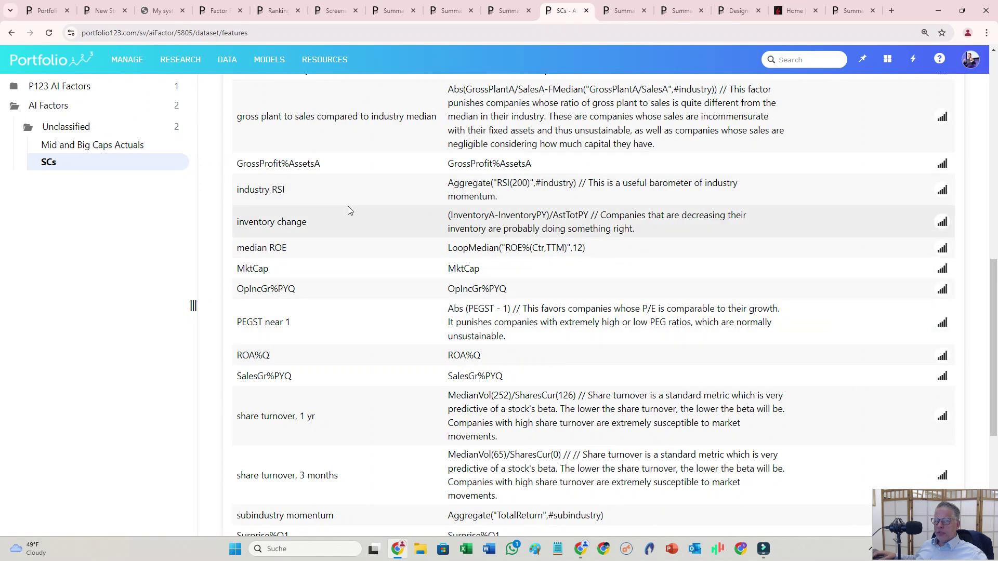
left_click_drag(292, 194, 237, 194)
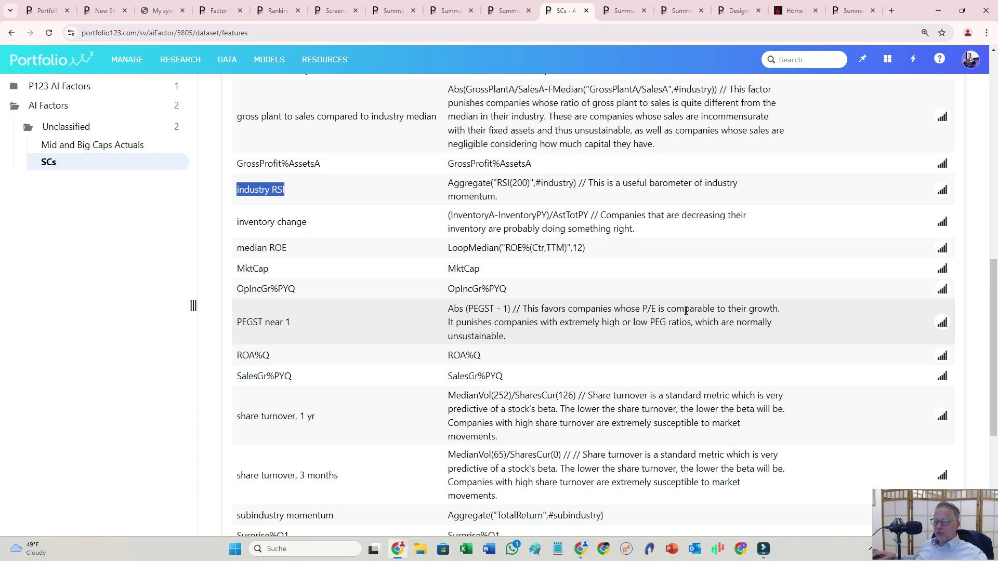
scroll(485, 370, "down", 3)
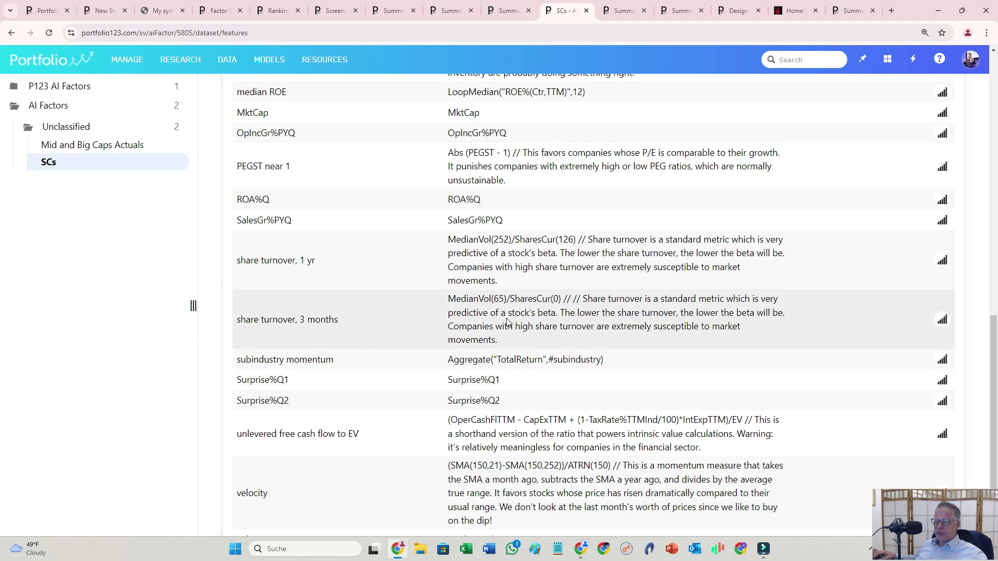
scroll(507, 327, "down", 2)
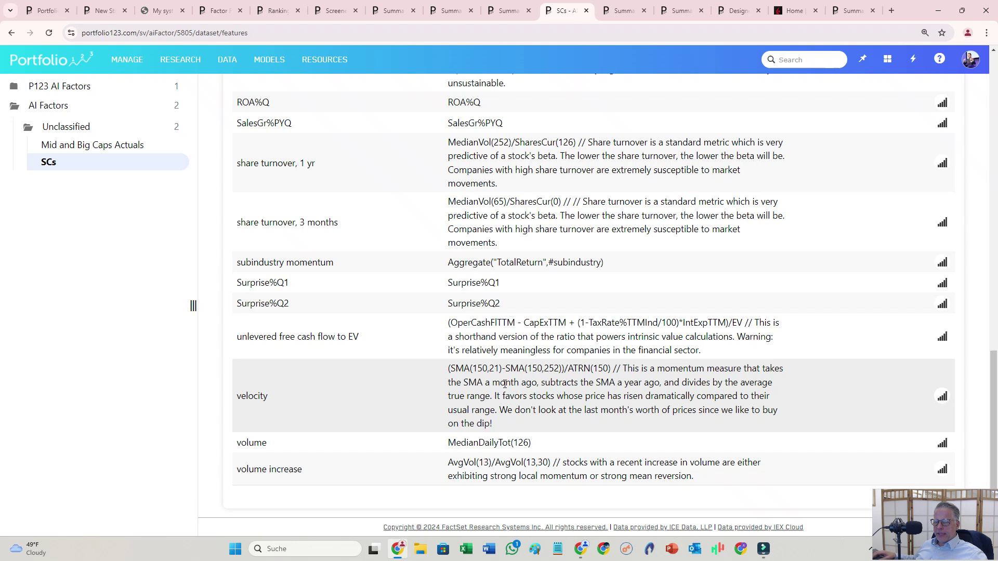
scroll(552, 417, "up", 15)
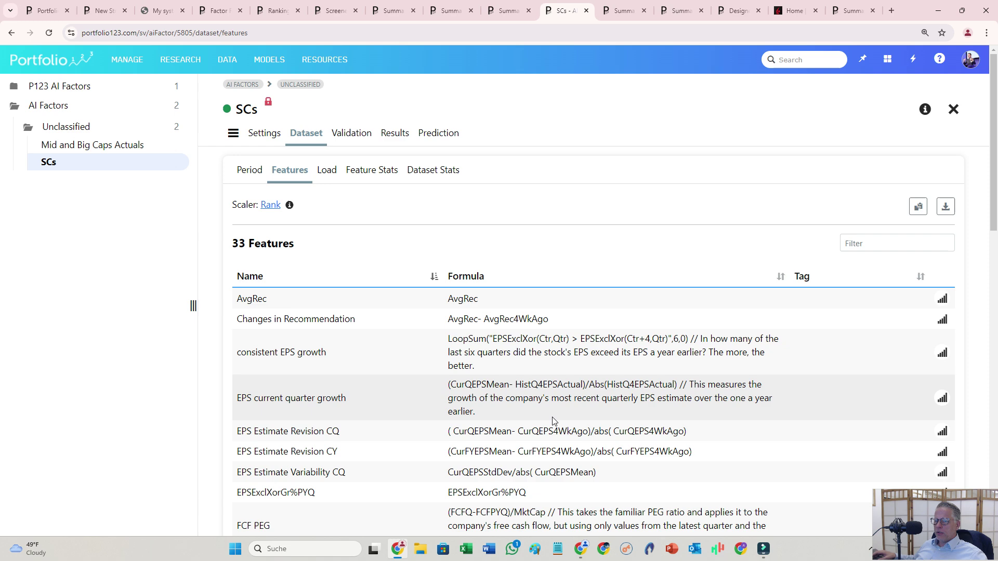
scroll(552, 420, "down", 15)
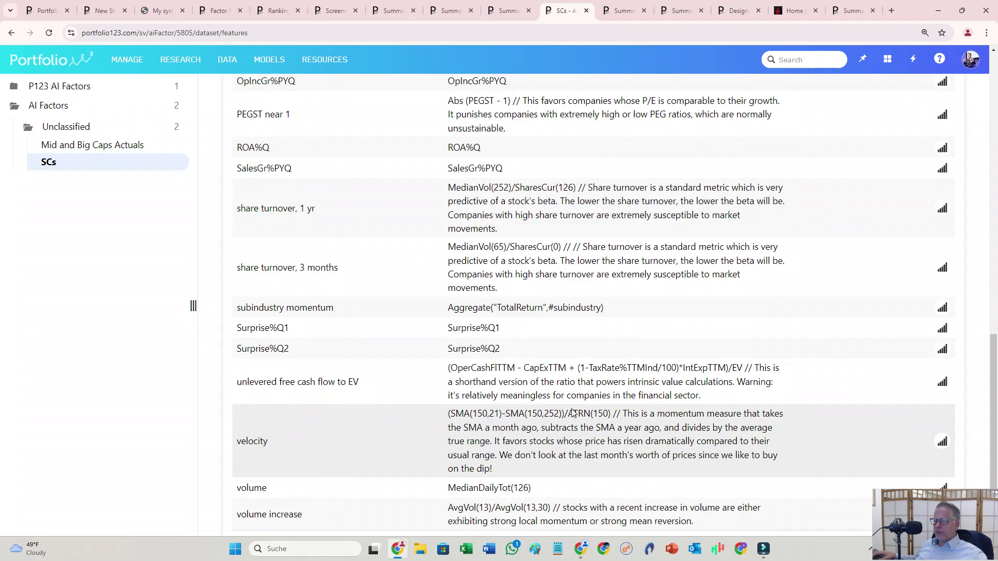
scroll(572, 411, "up", 15)
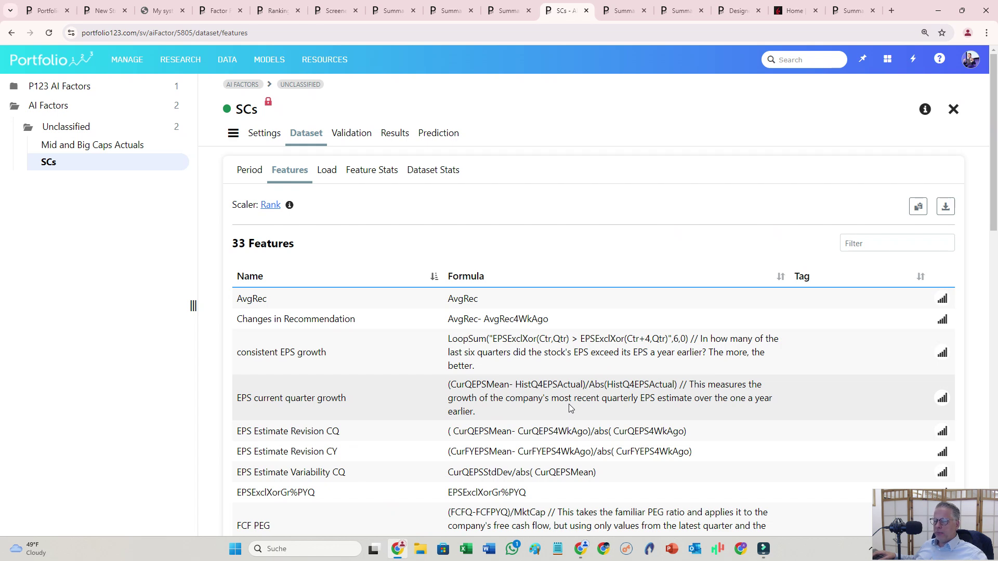
scroll(570, 405, "down", 10)
scroll(571, 410, "up", 3)
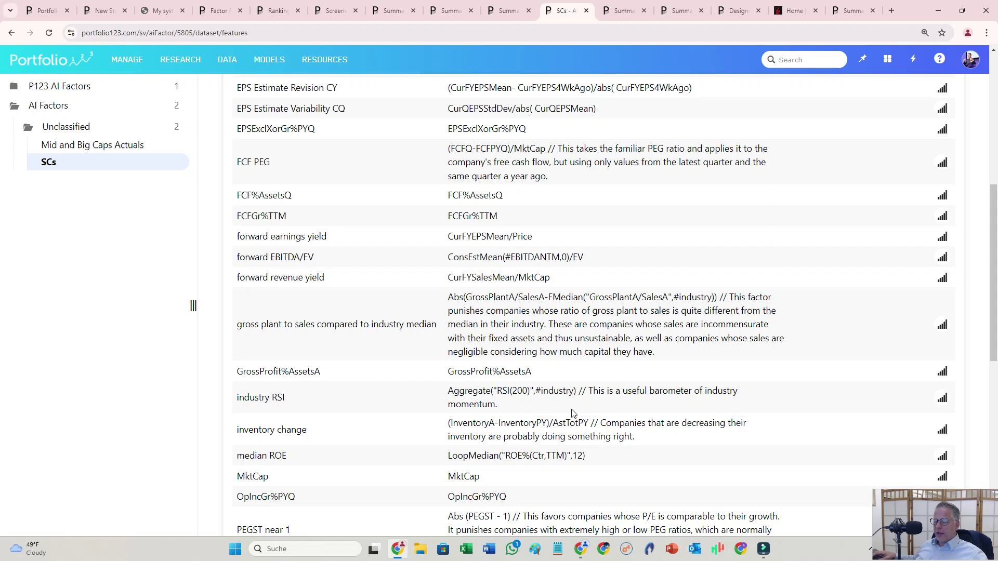
scroll(572, 414, "up", 5)
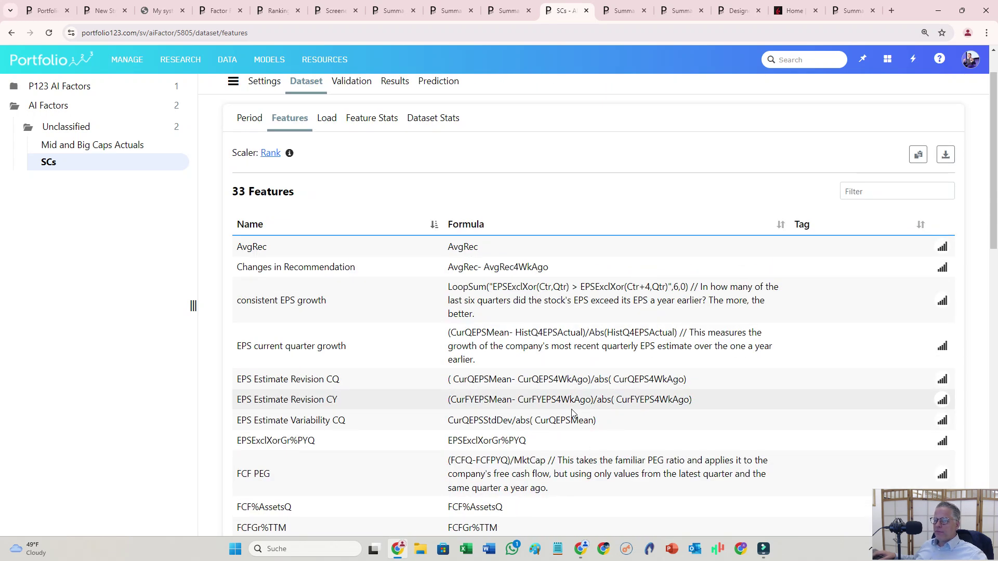
scroll(572, 413, "up", 2)
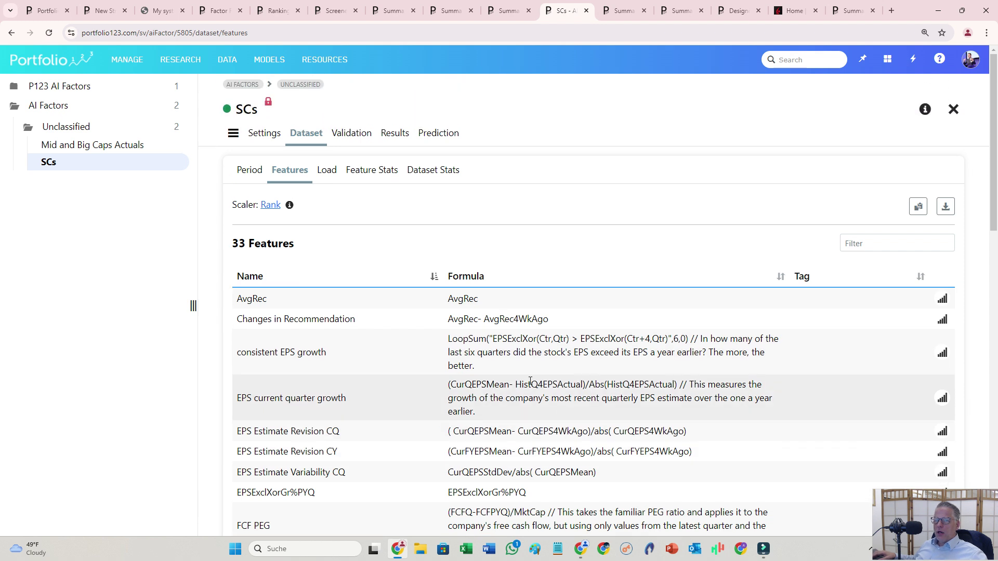
Step: Open the dataset Load details: 2009-06-22 to 2024-06-22, No OTC Exchange + min vol universe
left_click(326, 172)
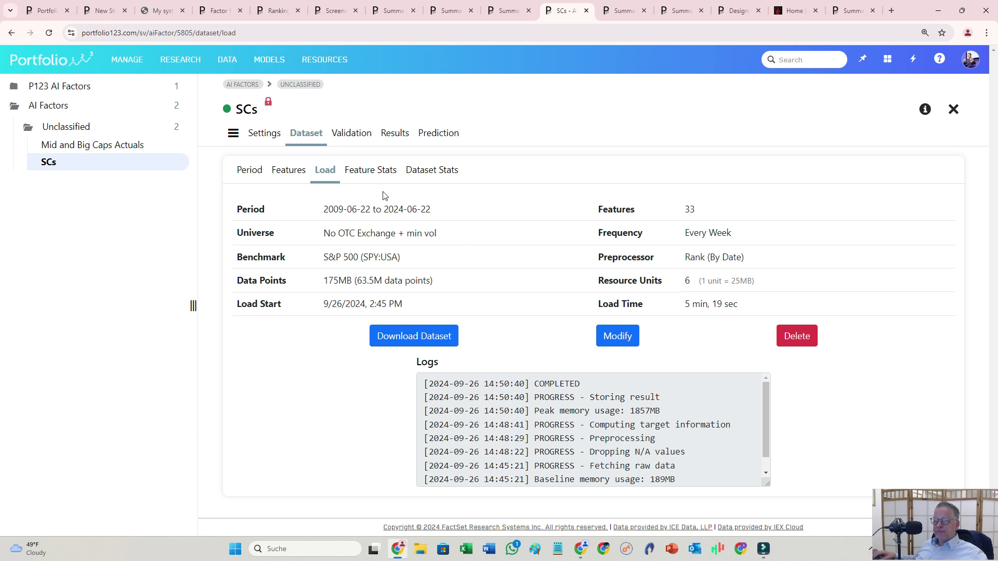
Step: View the validation method, highlight Rolling Time Series CV, and open the validated Models list
left_click(350, 136)
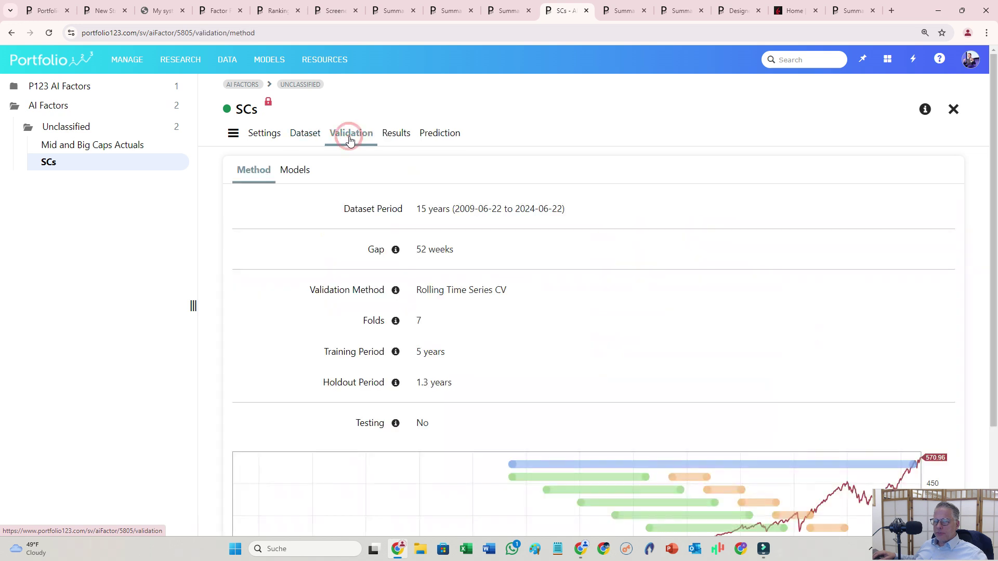
scroll(630, 394, "down", 2)
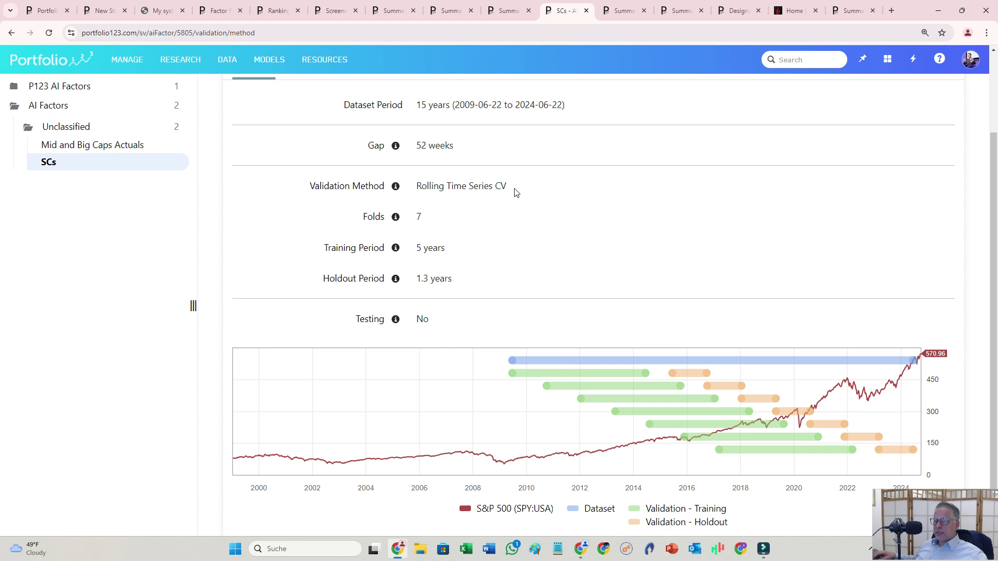
left_click_drag(418, 186, 506, 185)
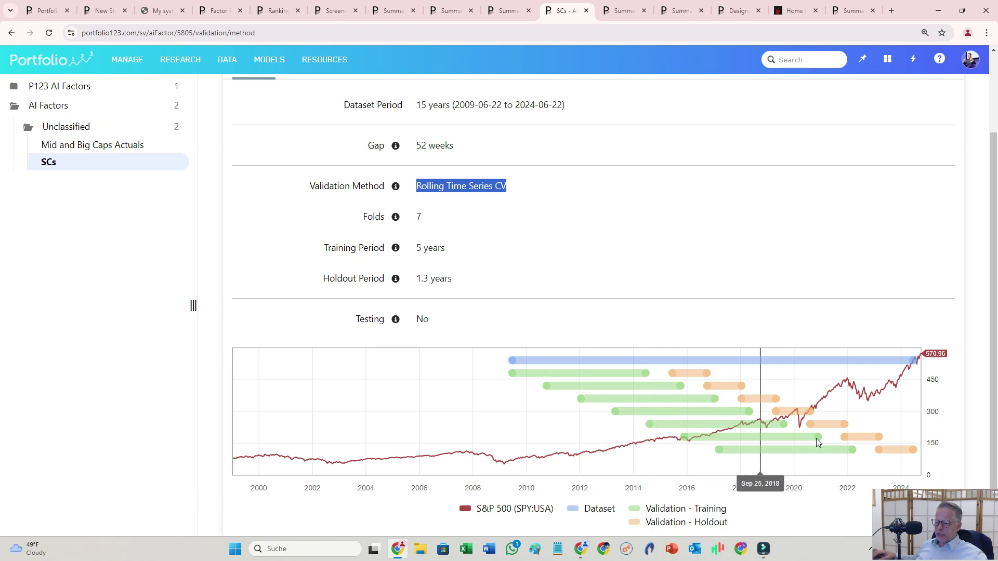
scroll(812, 285, "up", 2)
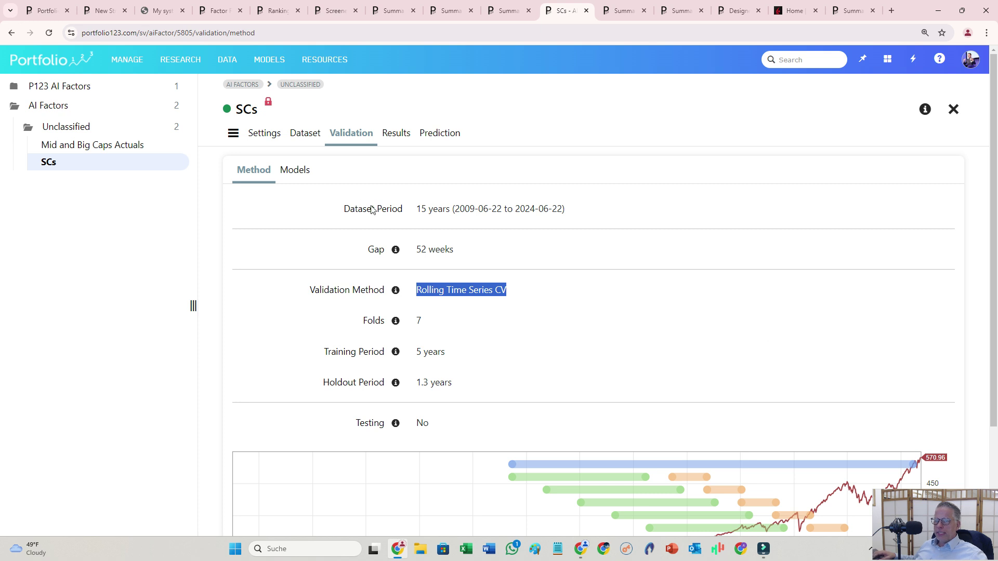
left_click(300, 179)
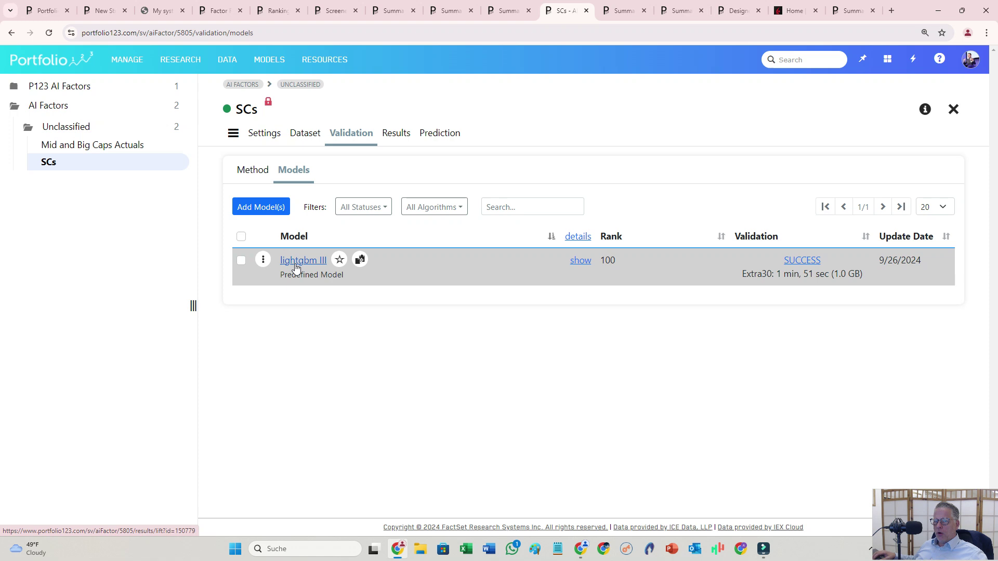
left_click(275, 210)
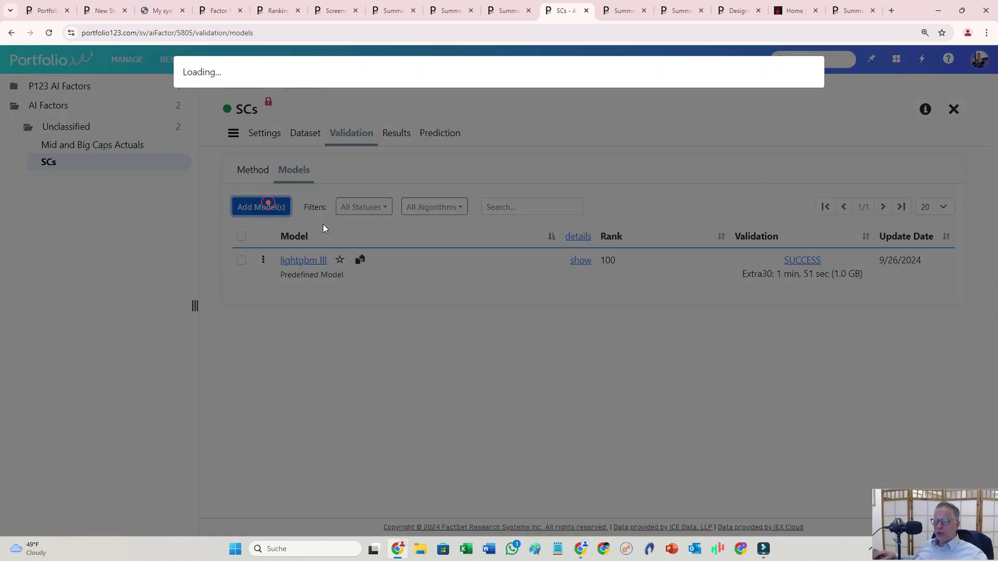
left_click(307, 131)
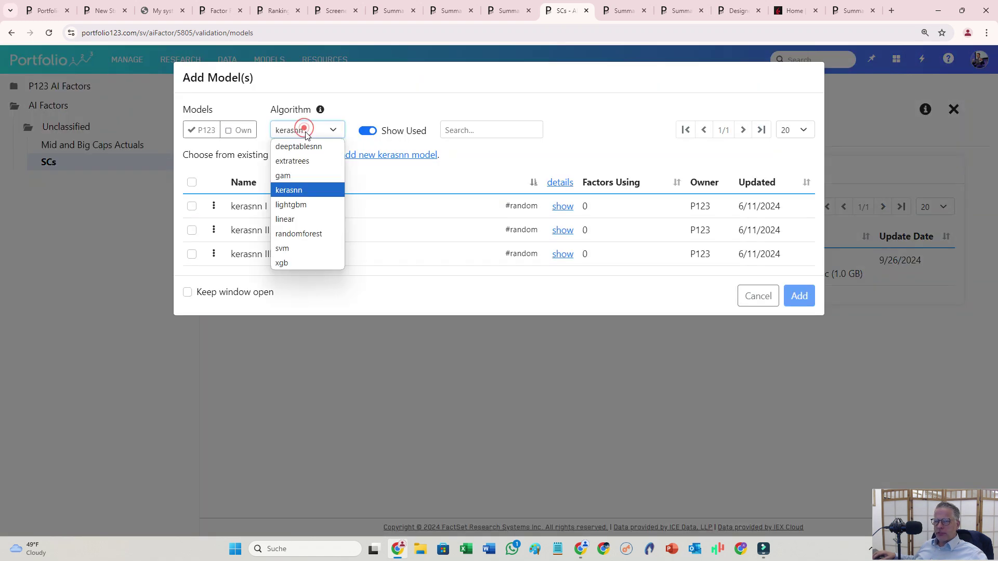
left_click(299, 146)
left_click(306, 133)
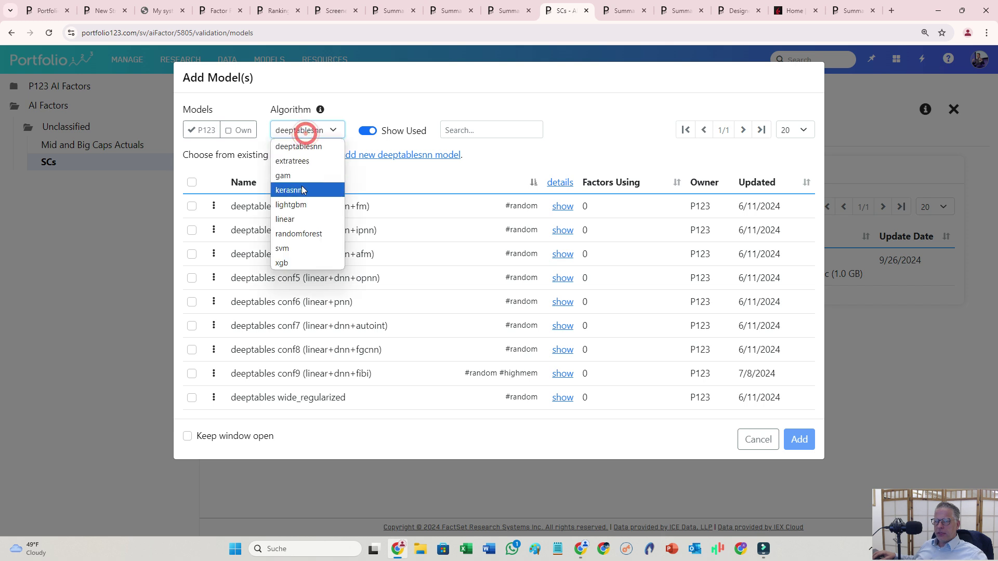
left_click(305, 214)
left_click(303, 133)
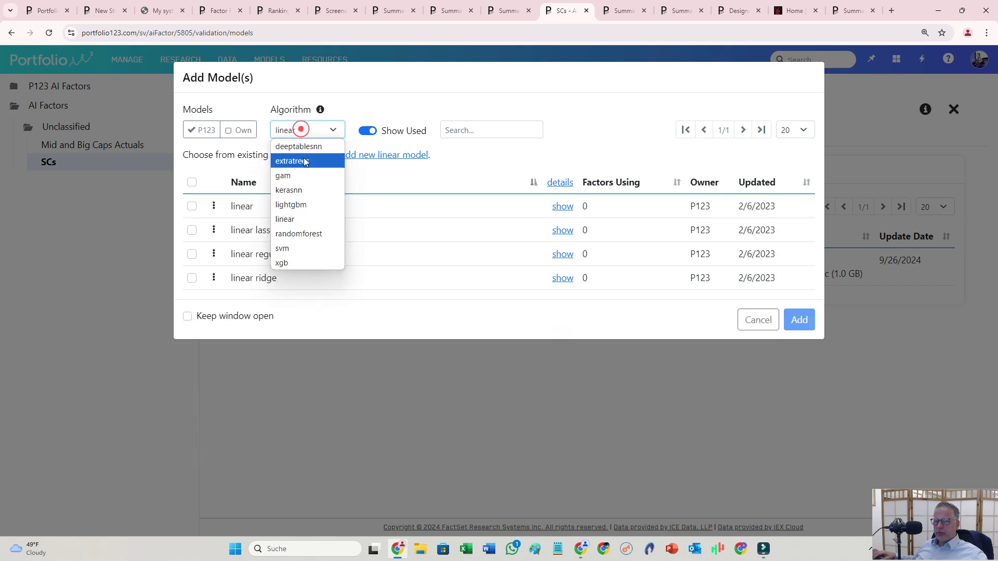
left_click(301, 234)
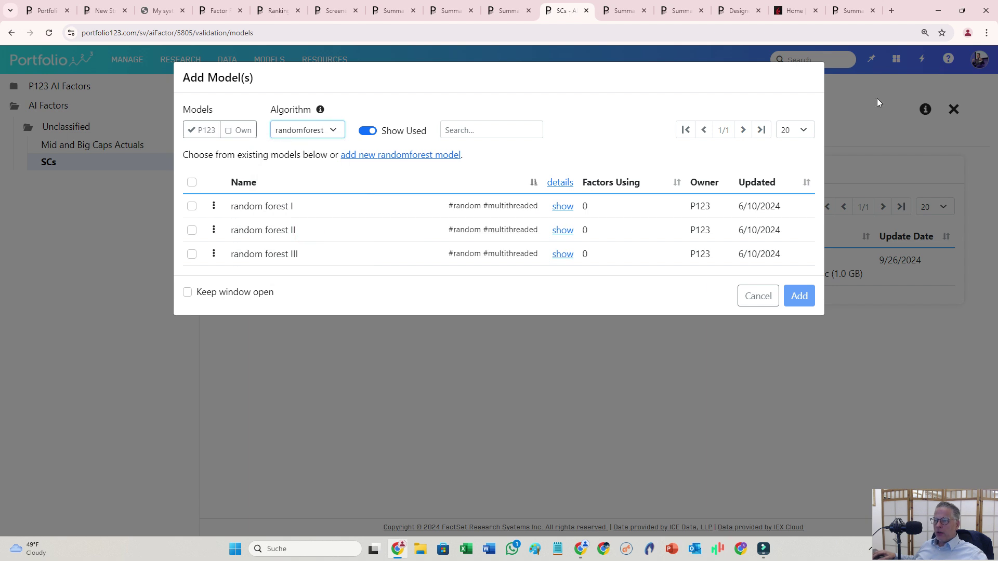
left_click(759, 296)
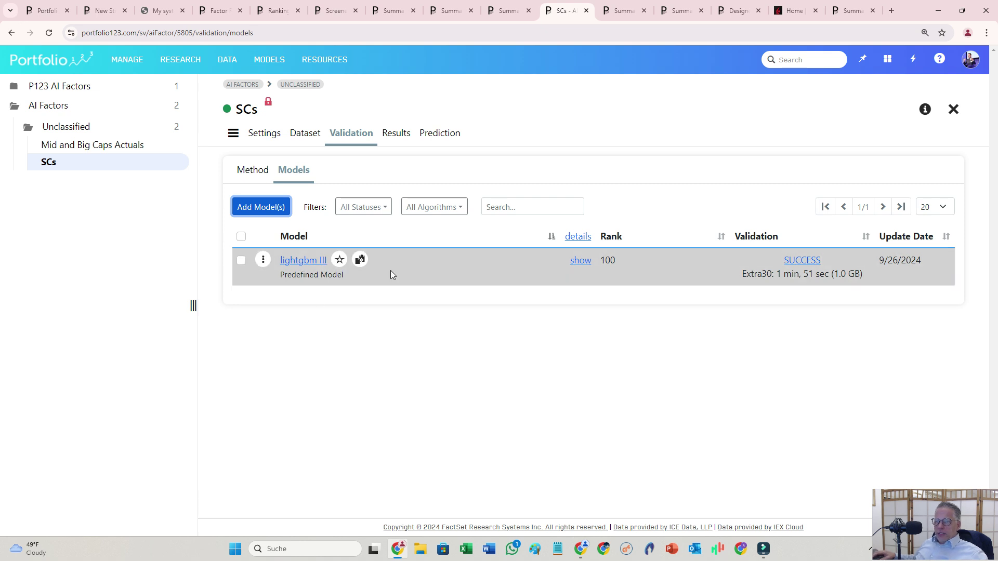
Step: Open lightgbm III's Lift results showing RMSE 0.2848 and Spearman 0.1542
left_click(299, 270)
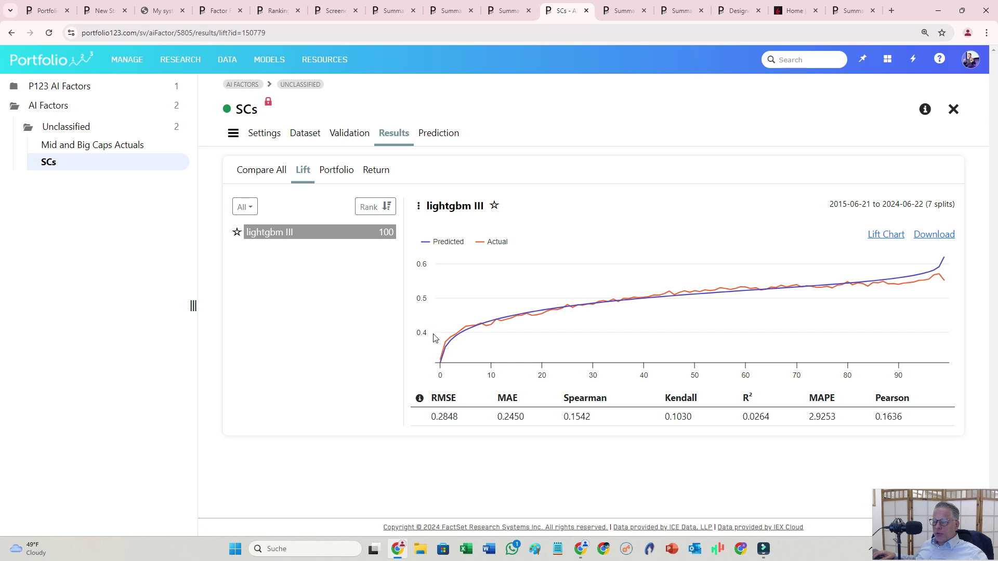
mouse_move(443, 362)
Step: Show the trained predictors and highlight lightgbm III's 2009-06-22 to 2015-06-22 training period
left_click(439, 134)
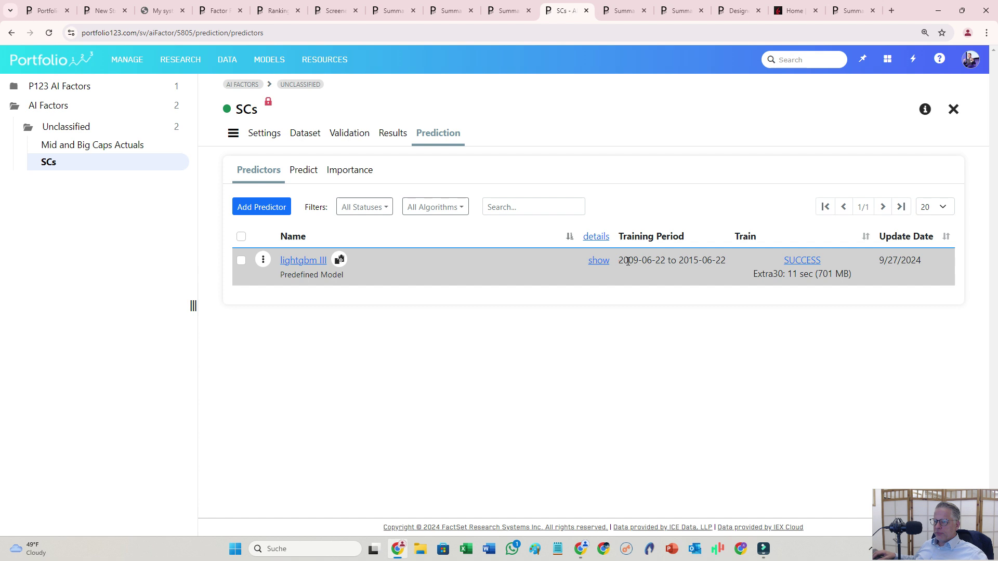
left_click_drag(618, 260, 722, 261)
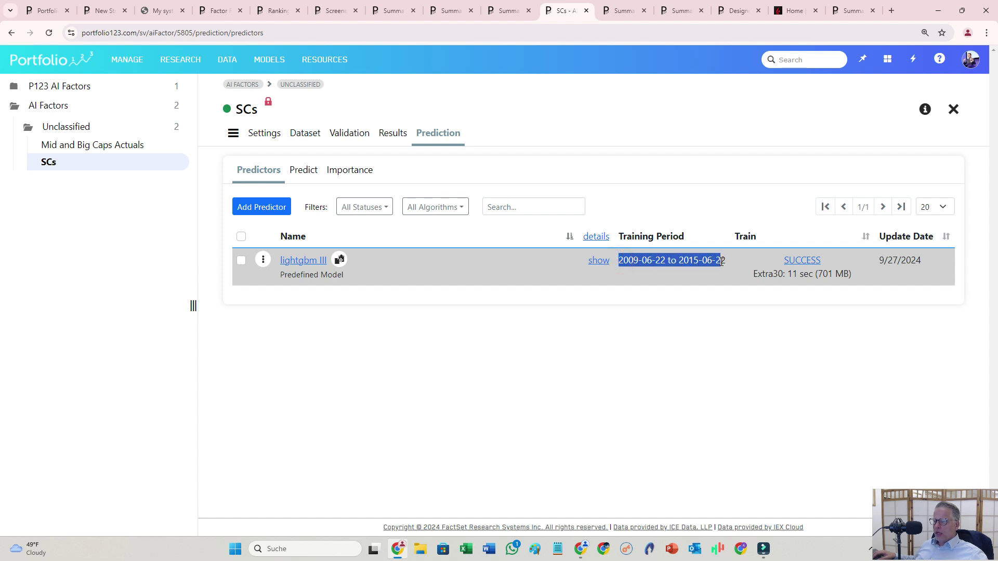
left_click(680, 262)
left_click_drag(680, 261, 729, 261)
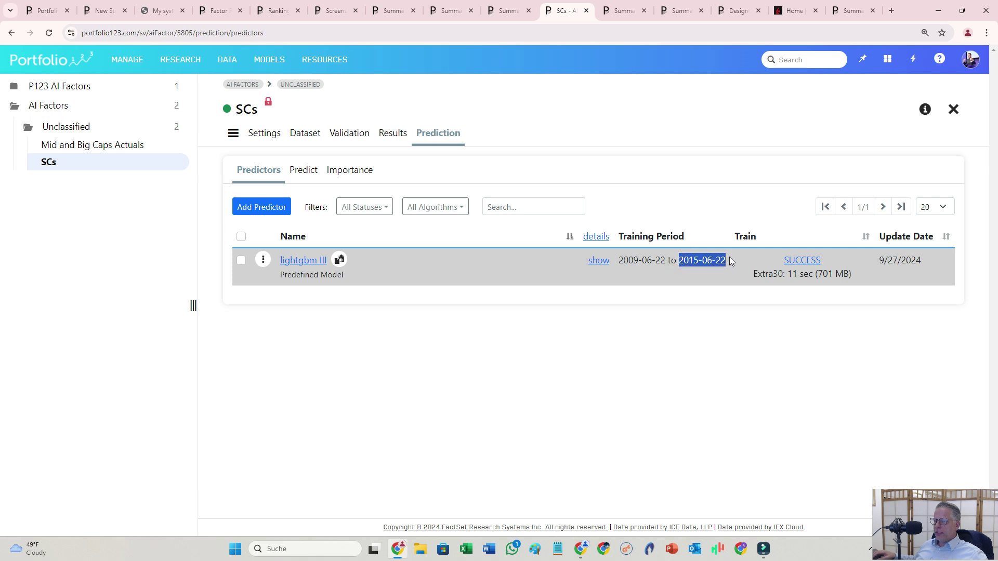
Step: Copy the AIFactor('SCs', 'lightgbm III') predictor formula and return to the strategy summary
left_click(340, 260)
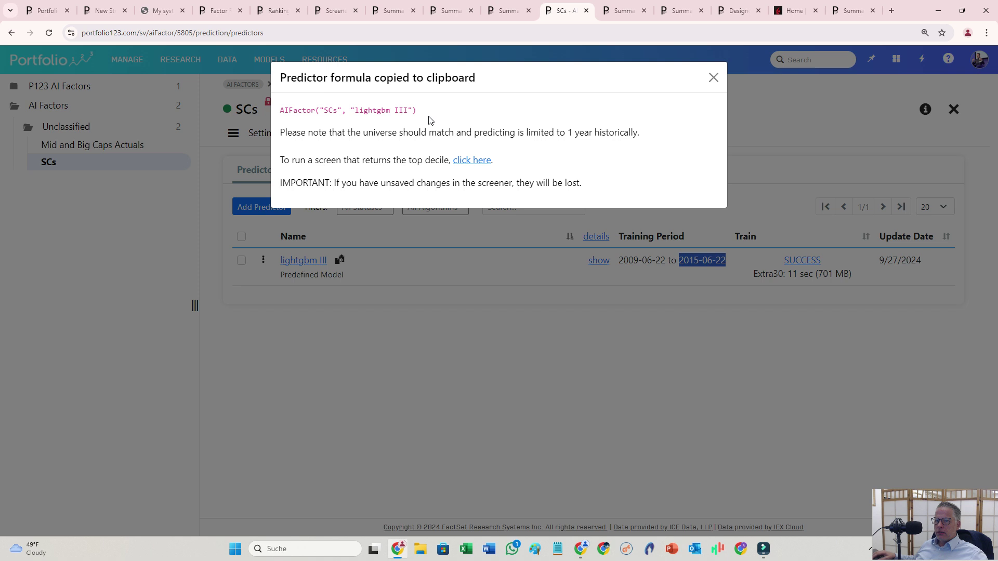
left_click_drag(419, 110, 280, 111)
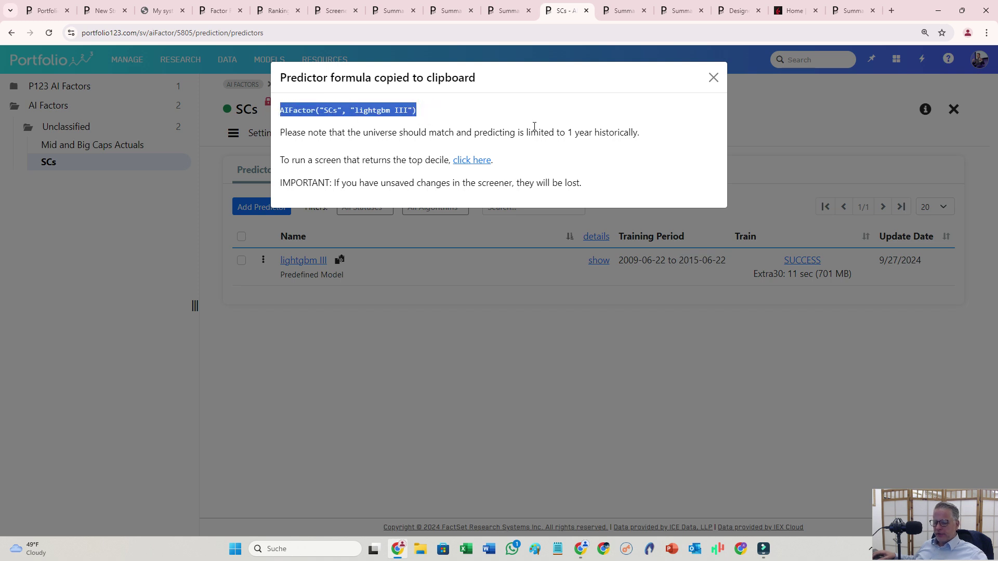
left_click(713, 78)
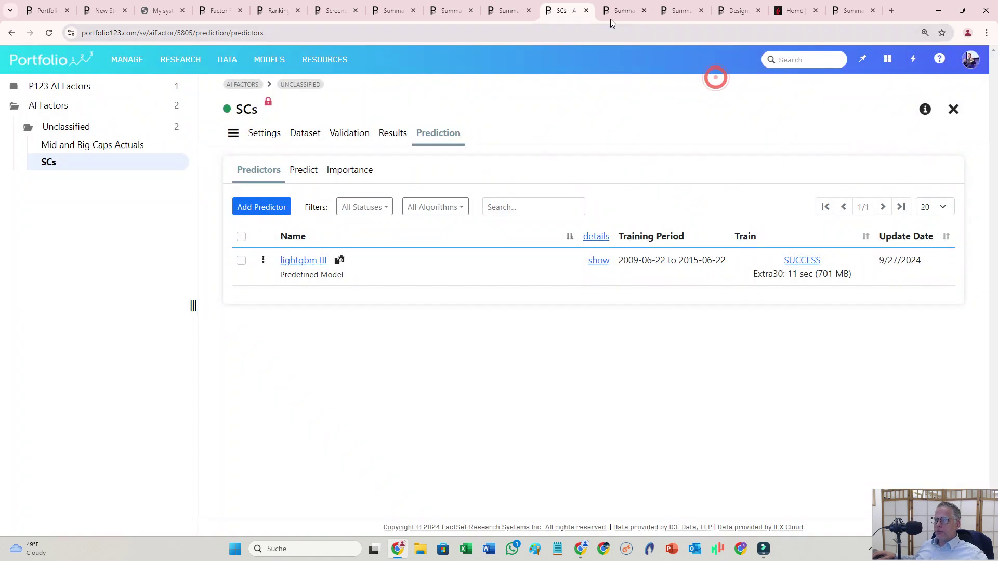
left_click(612, 16)
Step: Open the Small and Micro Cap Focus - AI Factor ranking system from the strategy summary
left_click(697, 266)
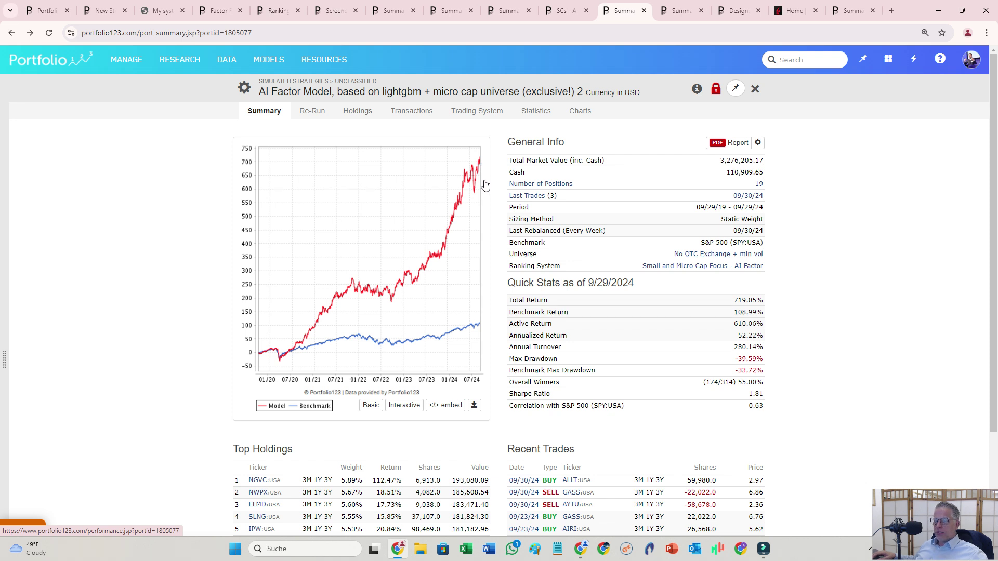
Step: Return to the SCs AI factor and view its Settings overview (3MTotReturn target, Rank scaling)
left_click(554, 13)
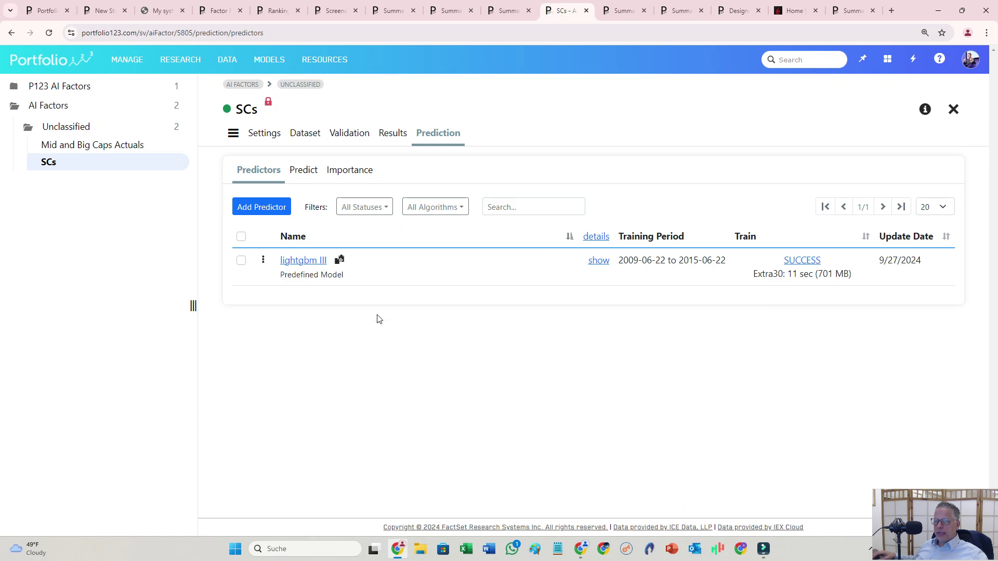
left_click(275, 145)
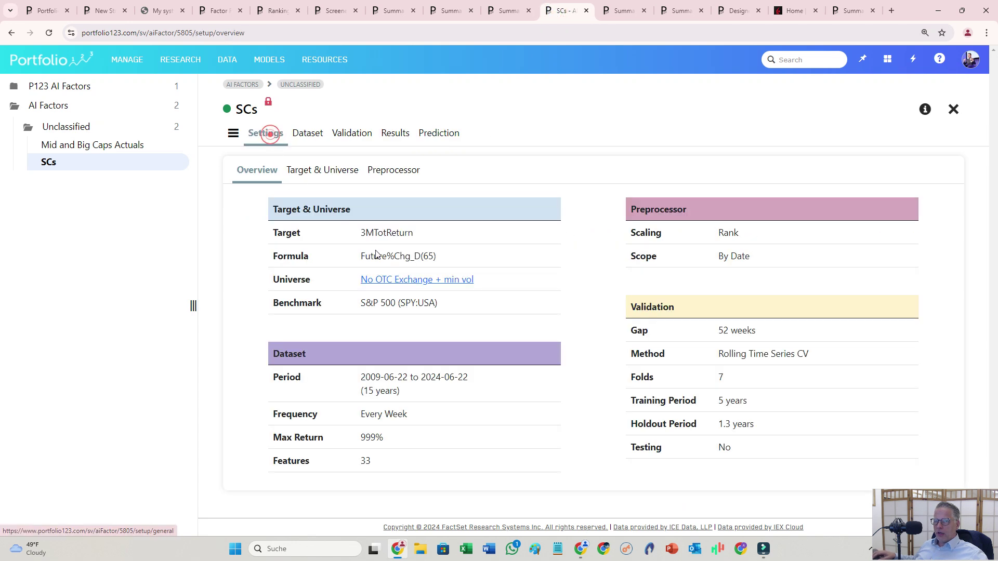